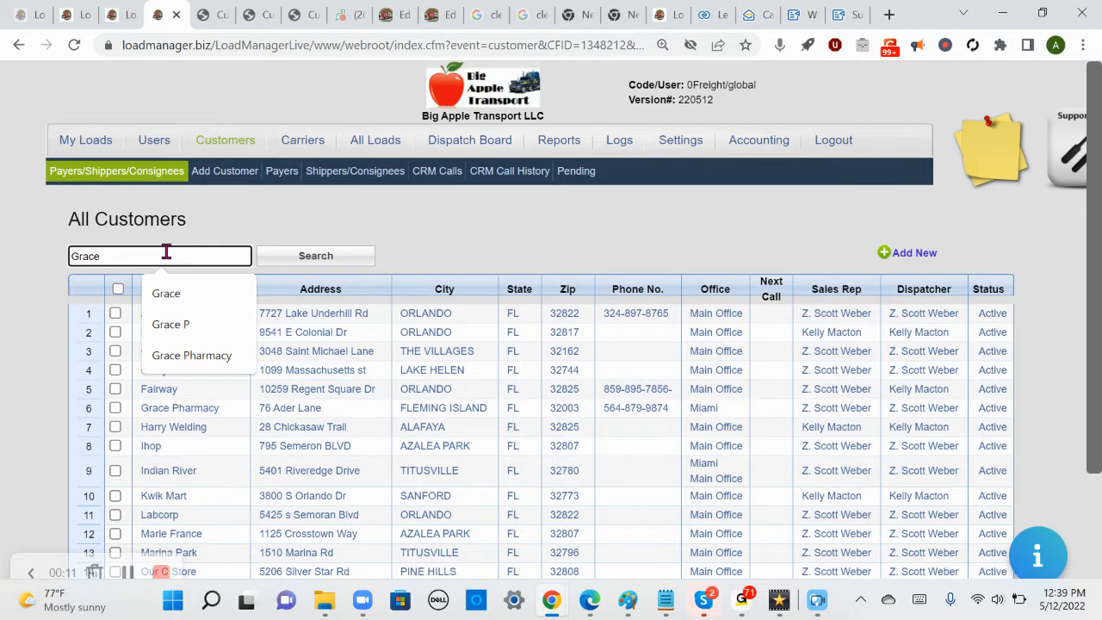
# Search customers for 'Grace Pharmacy' so a single matching record remains.
pyautogui.write('Phar')
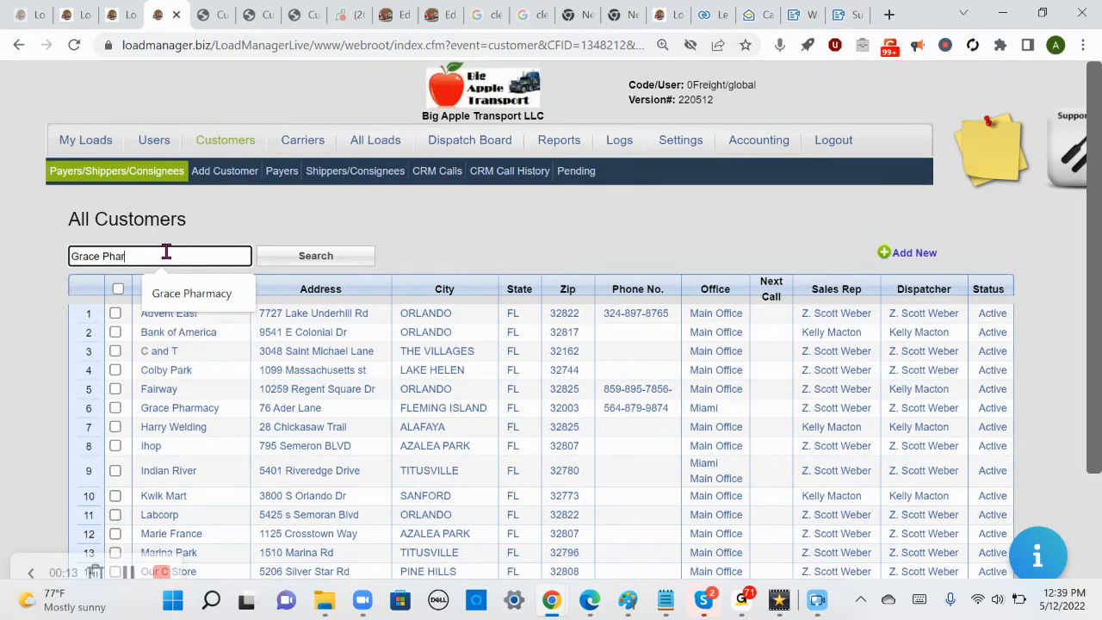
pyautogui.write('amcy')
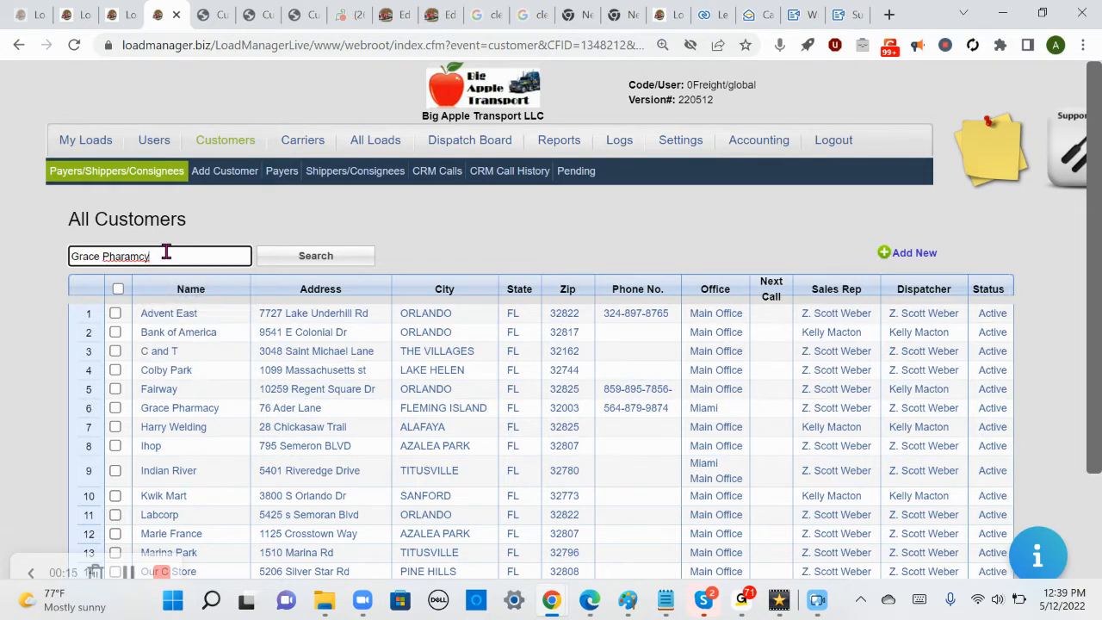
pyautogui.press('BackSpace')
pyautogui.press('BackSpace')
pyautogui.press('BackSpace')
pyautogui.press('BackSpace')
pyautogui.write('macy')
pyautogui.click(332, 269)
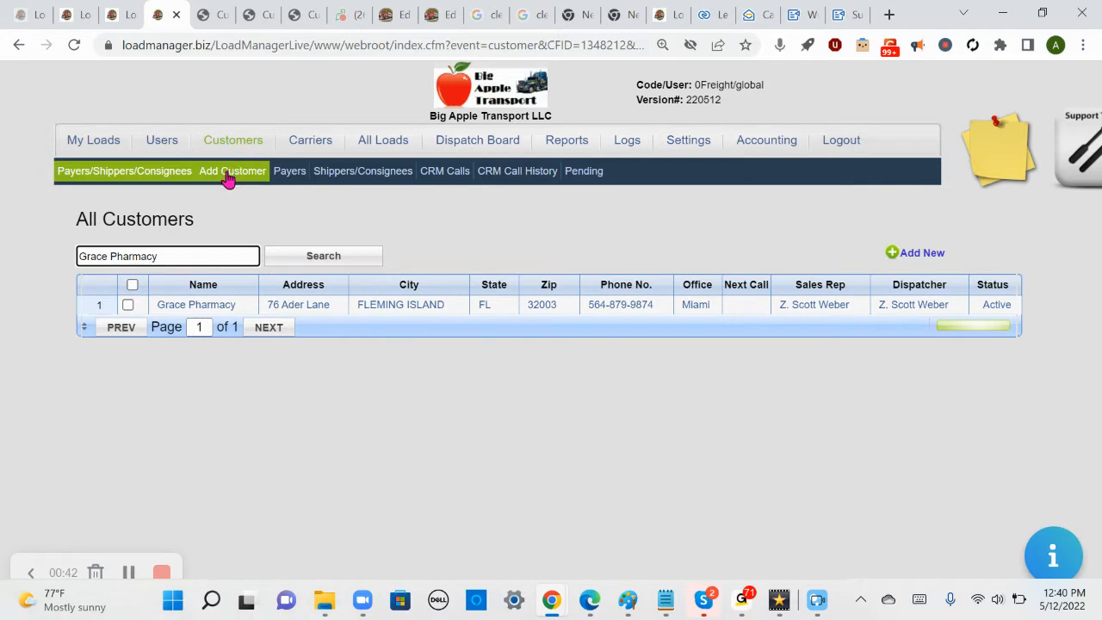
# Open the Grace Pharmacy record, review its Customer Information, and go to its stops.
pyautogui.click(209, 310)
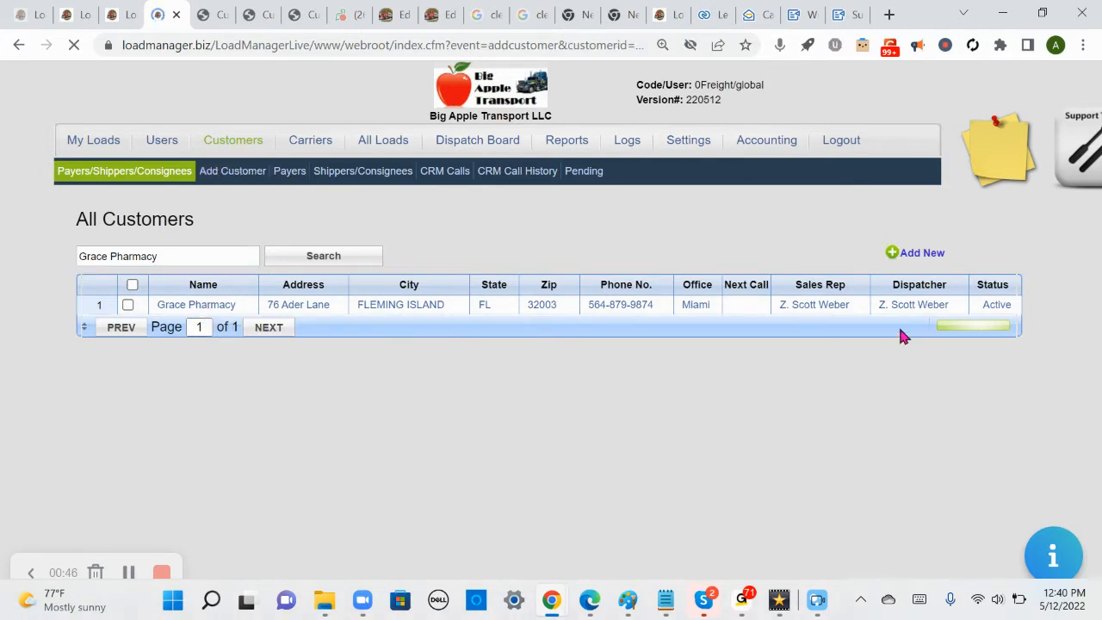
pyautogui.scroll(-2, 1086, 391)
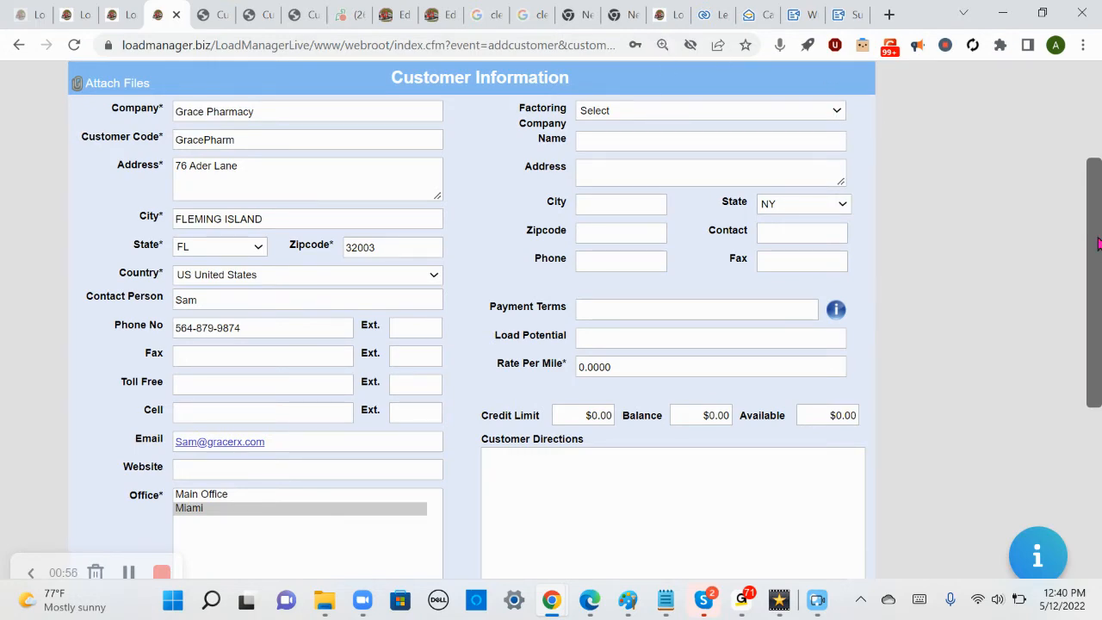
pyautogui.moveTo(1098, 246); pyautogui.dragTo(1084, 138)
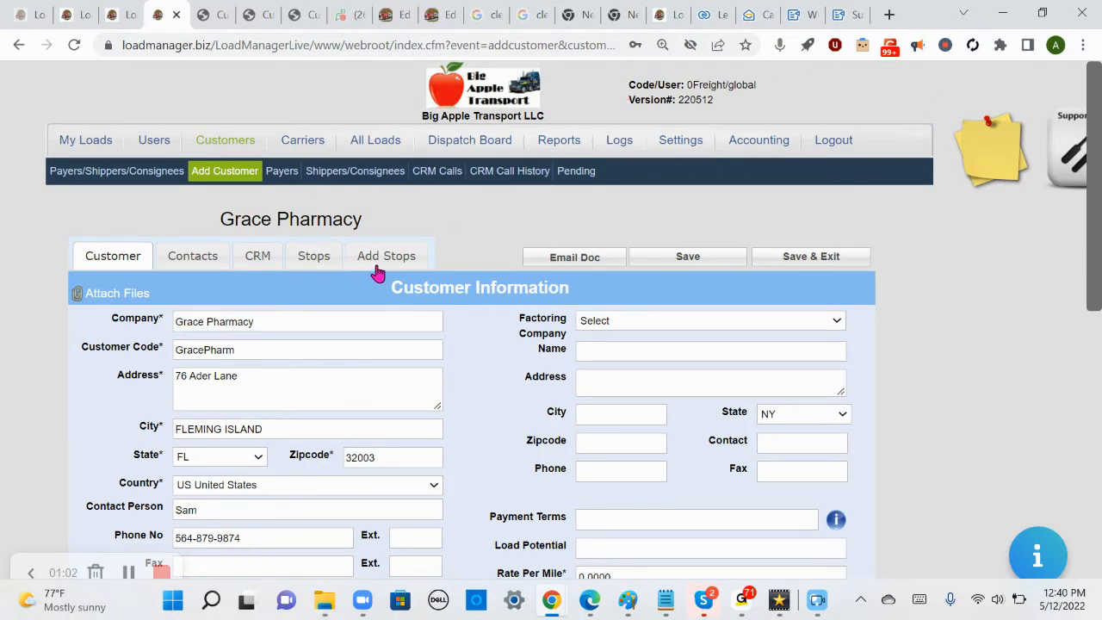
pyautogui.click(315, 263)
# Add a new Shipper stop named 'Grace Pharmacy at Terri Hill'.
pyautogui.click(382, 262)
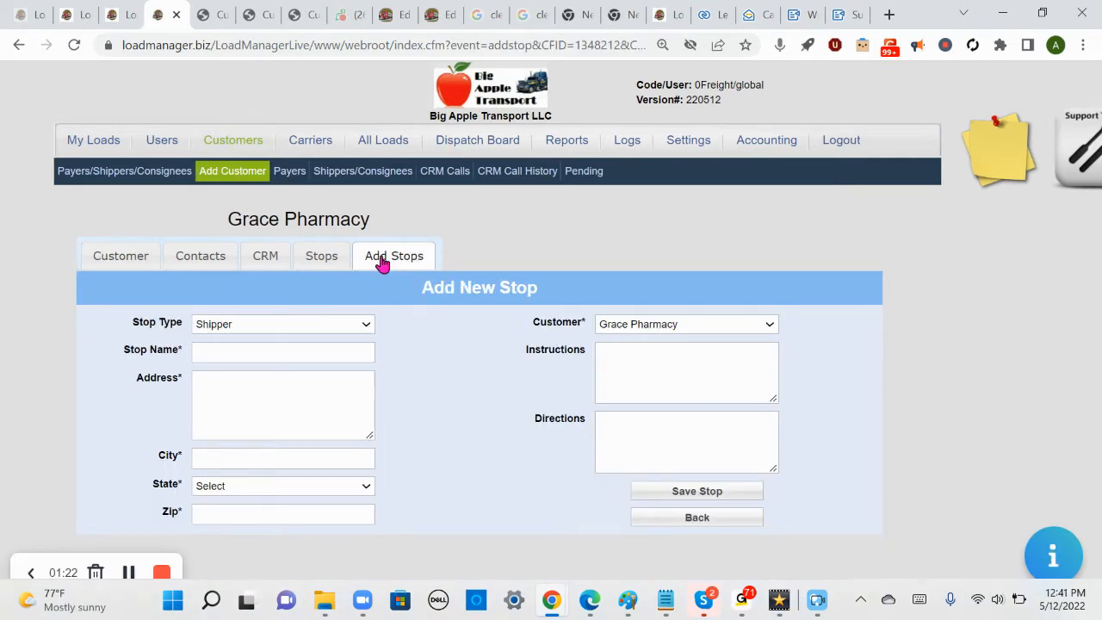
pyautogui.click(327, 323)
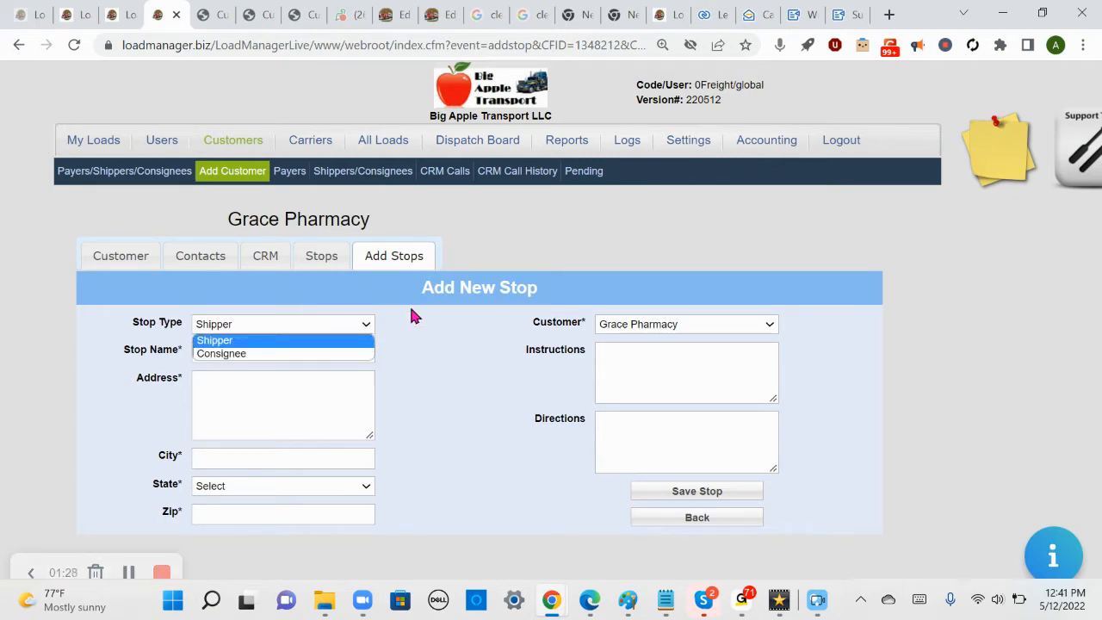
pyautogui.click(419, 327)
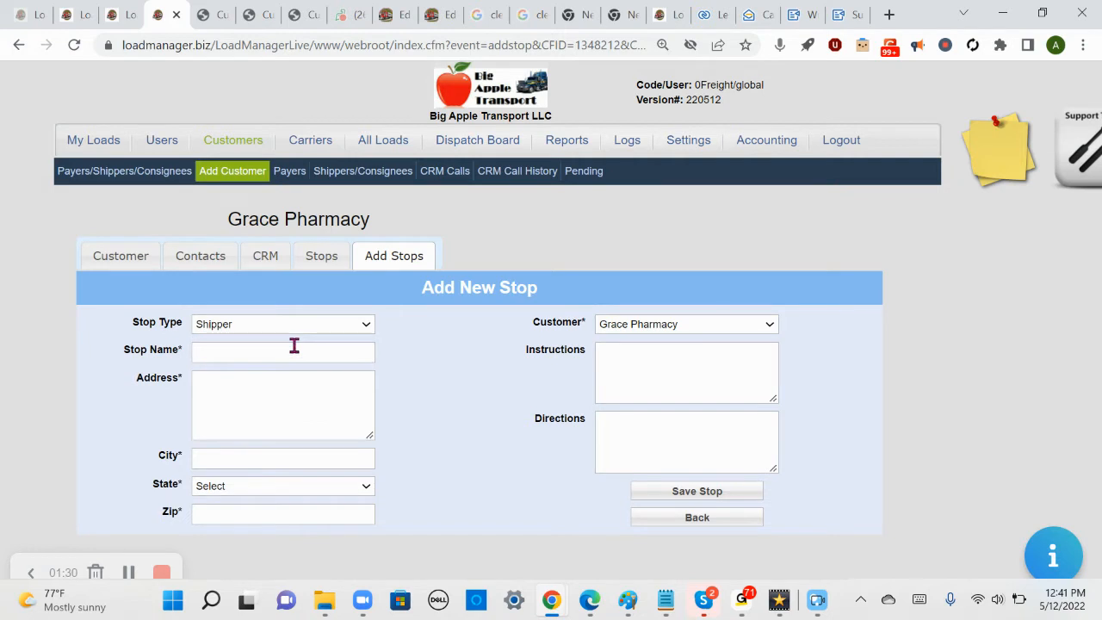
pyautogui.click(293, 345)
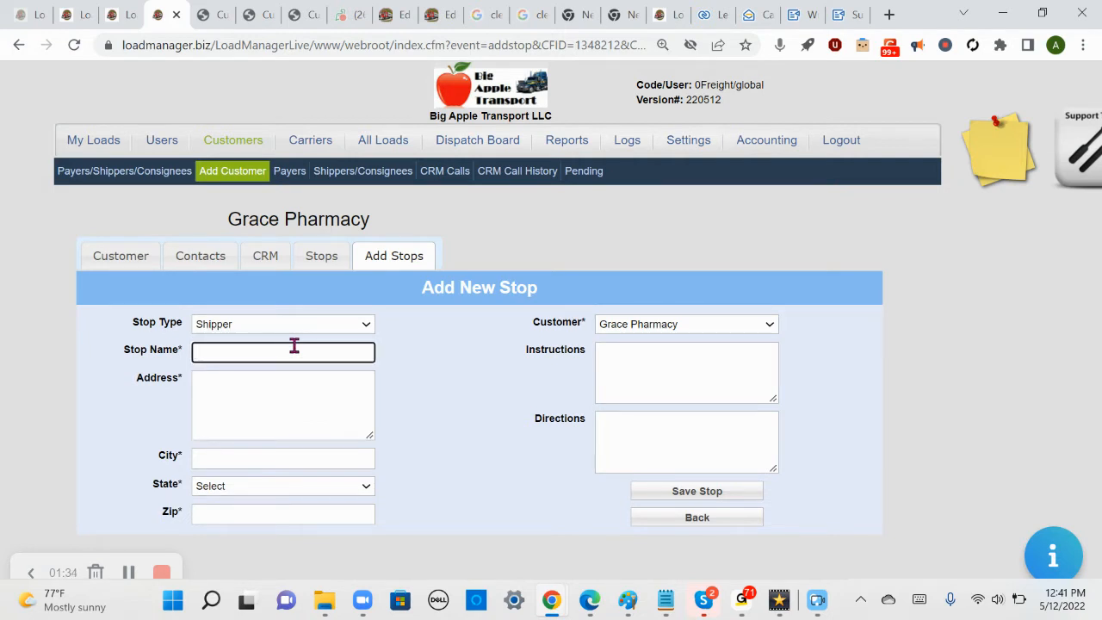
pyautogui.write('Terri Place Location')
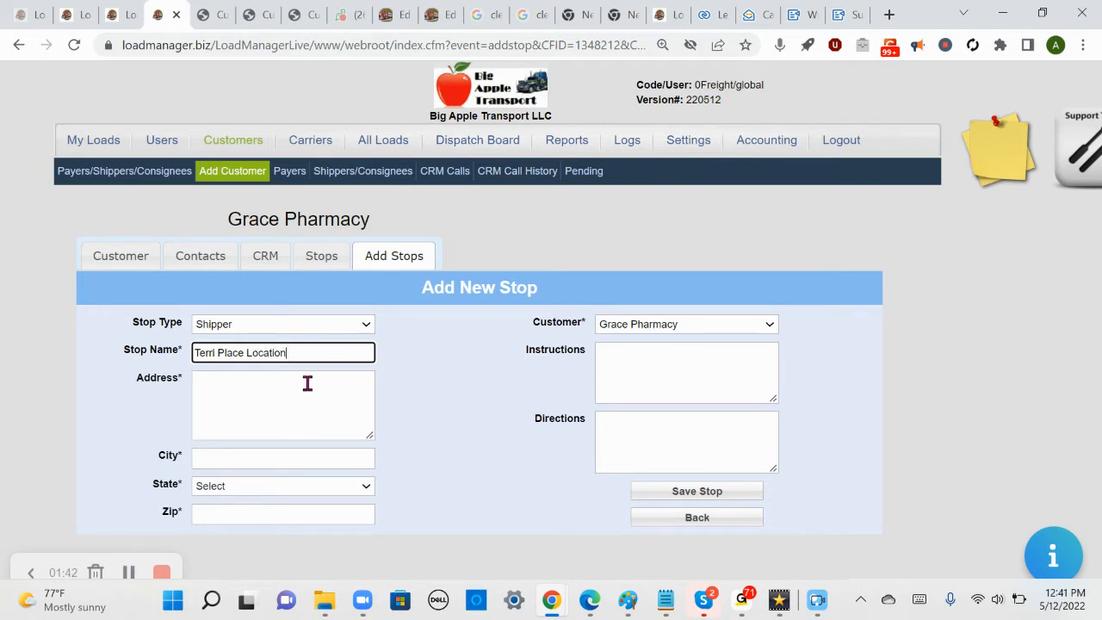
pyautogui.moveTo(302, 352); pyautogui.dragTo(177, 349)
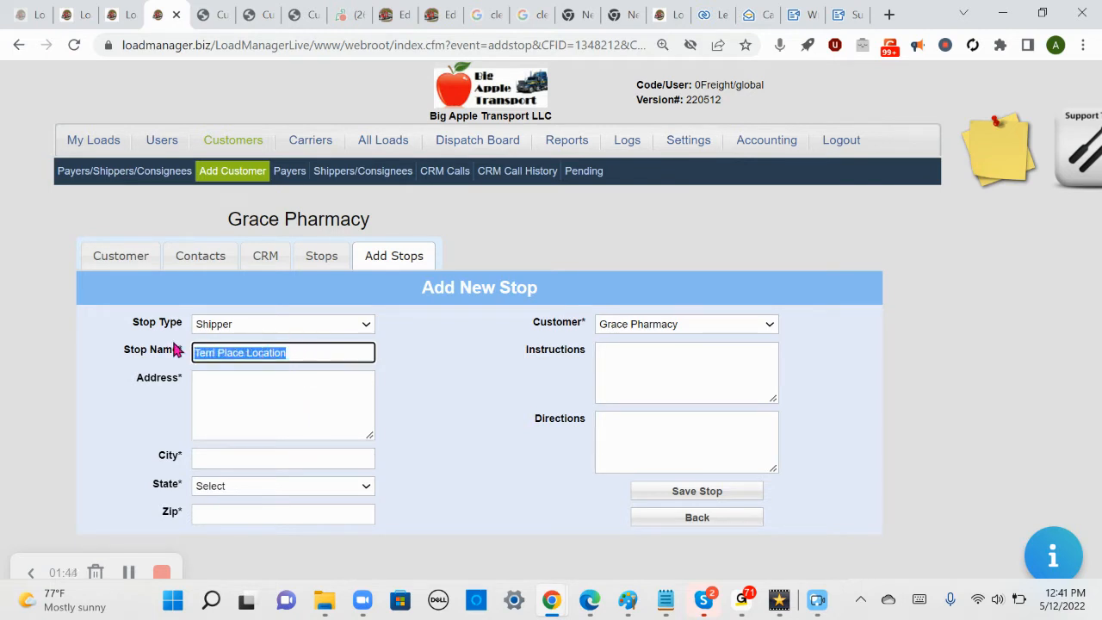
pyautogui.write('Grace Phara')
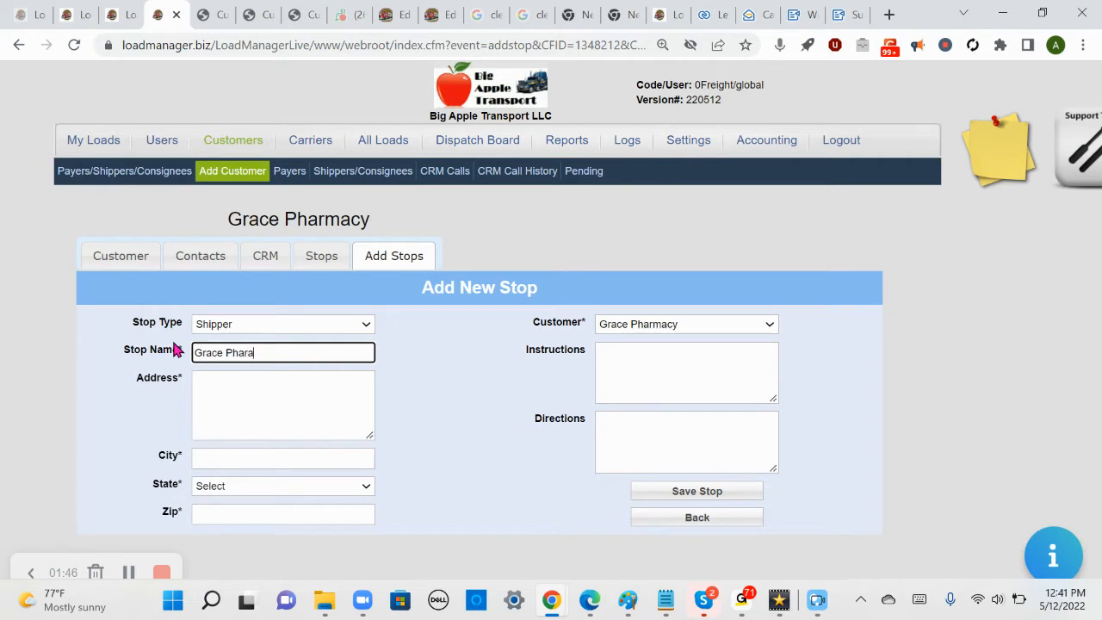
pyautogui.write('mcy at')
pyautogui.press('BackSpace')
pyautogui.press('BackSpace')
pyautogui.press('BackSpace')
pyautogui.press('BackSpace')
pyautogui.press('BackSpace')
pyautogui.press('BackSpace')
pyautogui.press('BackSpace')
pyautogui.press('BackSpace')
pyautogui.write('rmacy at Terri Hill')
# Enter street address 45 Highland Way, plus a provisional zip and city.
pyautogui.click(249, 394)
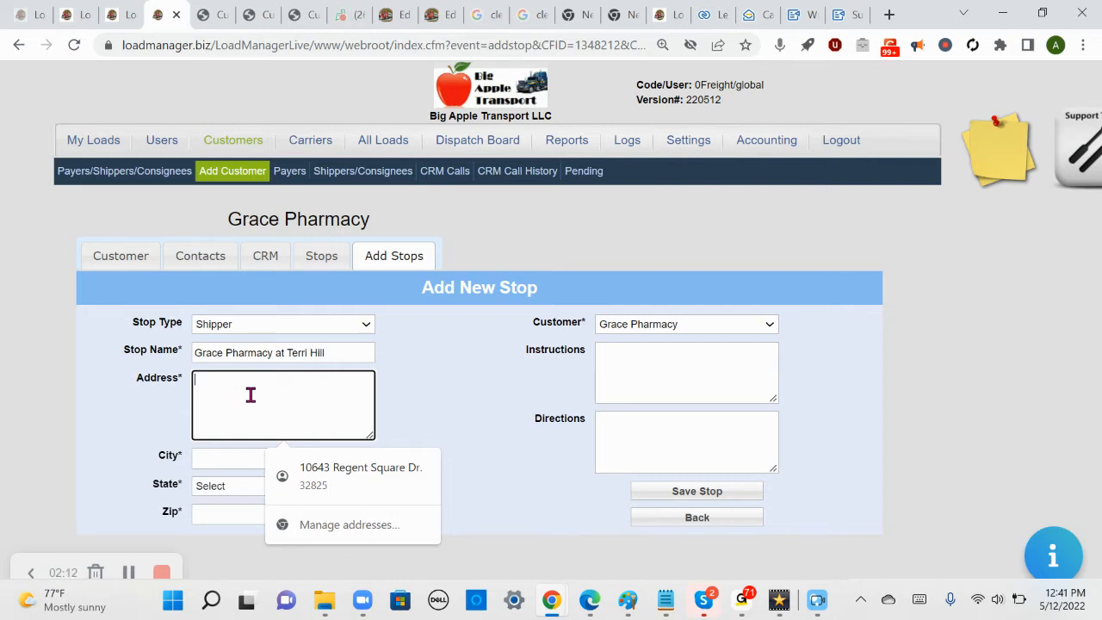
pyautogui.write('45 Chic')
pyautogui.press('BackSpace')
pyautogui.press('BackSpace')
pyautogui.press('BackSpace')
pyautogui.press('BackSpace')
pyautogui.write('Hil')
pyautogui.write('ghland Way')
pyautogui.press('Tab')
pyautogui.press('Tab')
pyautogui.press('Tab')
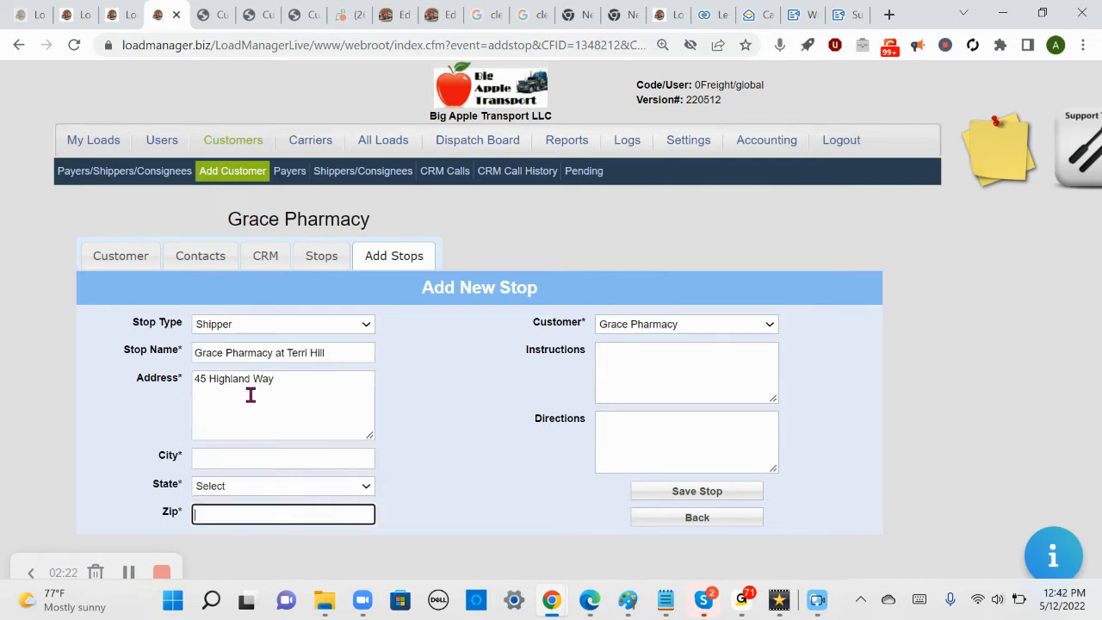
pyautogui.write('45265')
pyautogui.press('BackSpace')
pyautogui.write('1')
pyautogui.click(235, 463)
pyautogui.write('Coram')
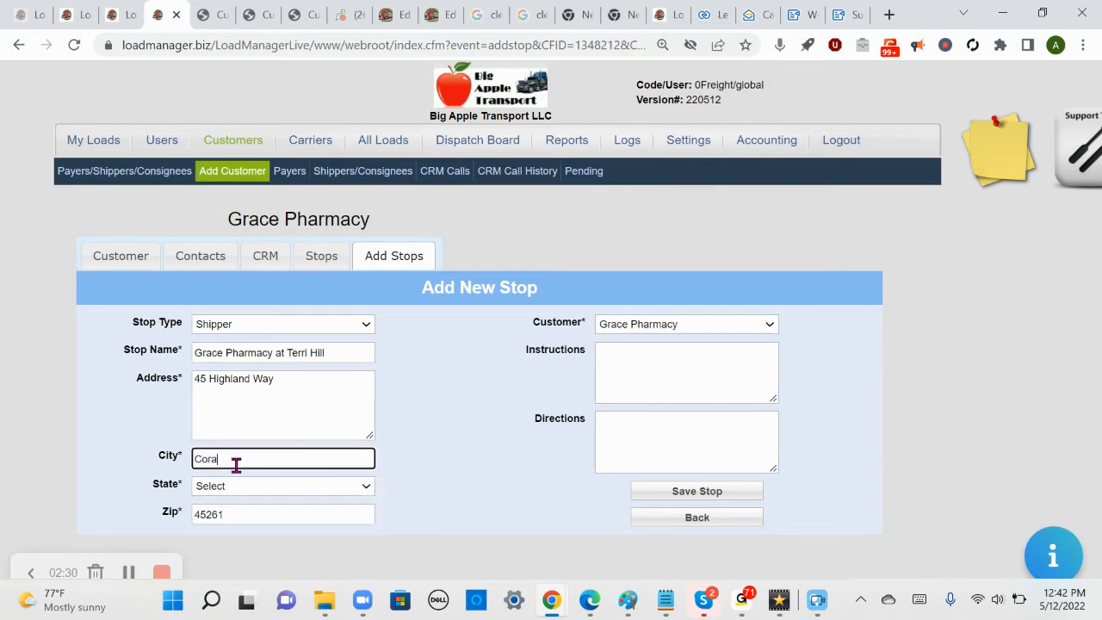
# Set city Islandia, state NY and zip 11727, then save the stop.
pyautogui.click(244, 487)
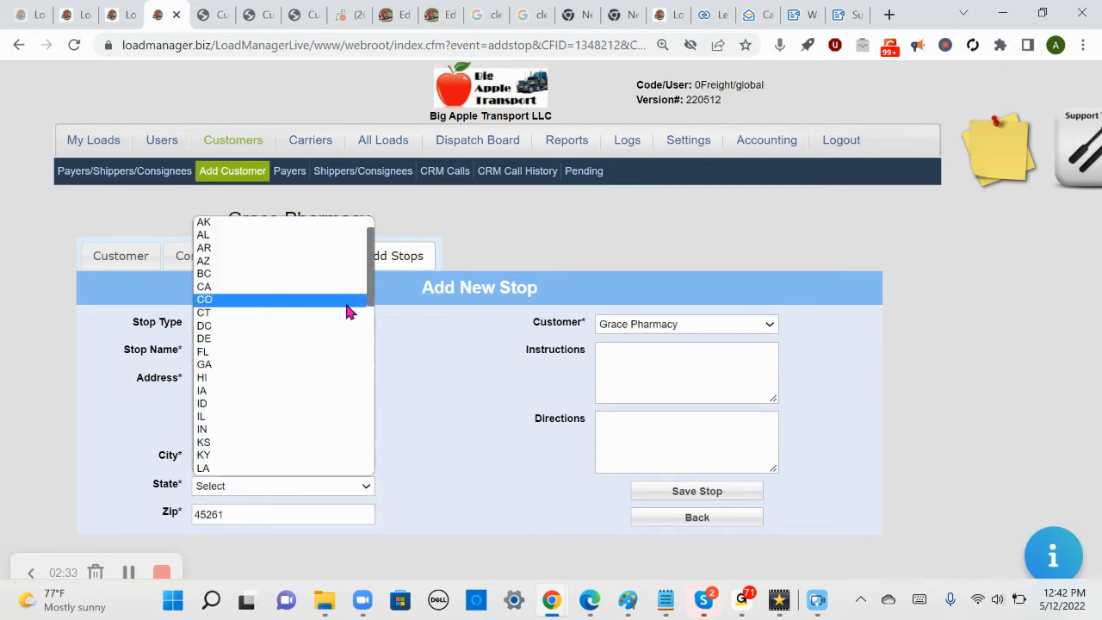
pyautogui.click(275, 368)
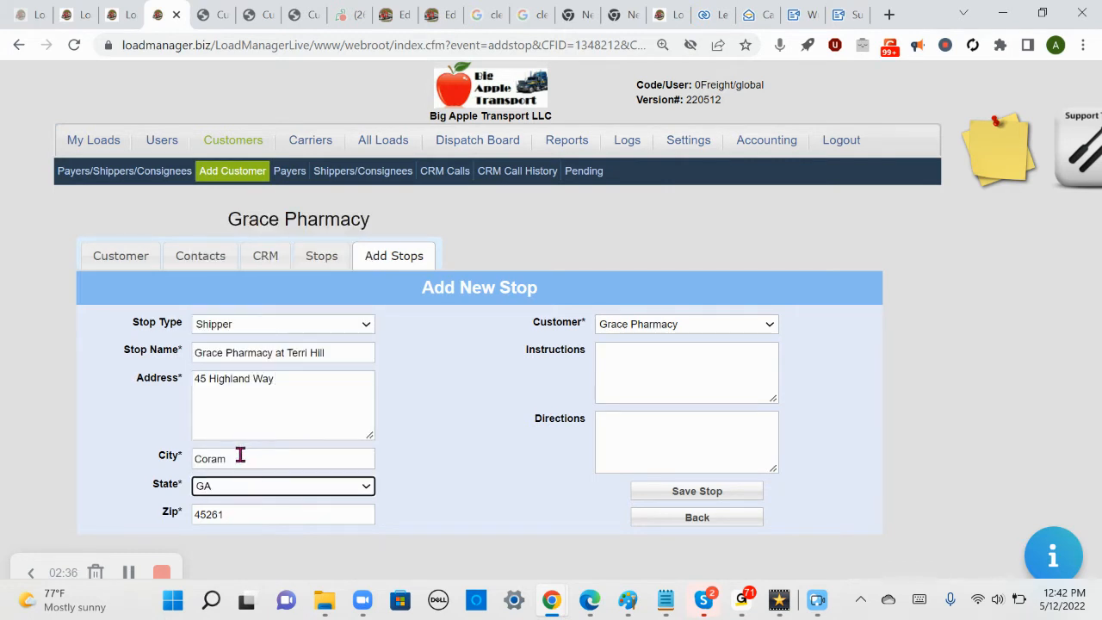
pyautogui.moveTo(239, 459); pyautogui.dragTo(185, 456)
pyautogui.write('Islandia')
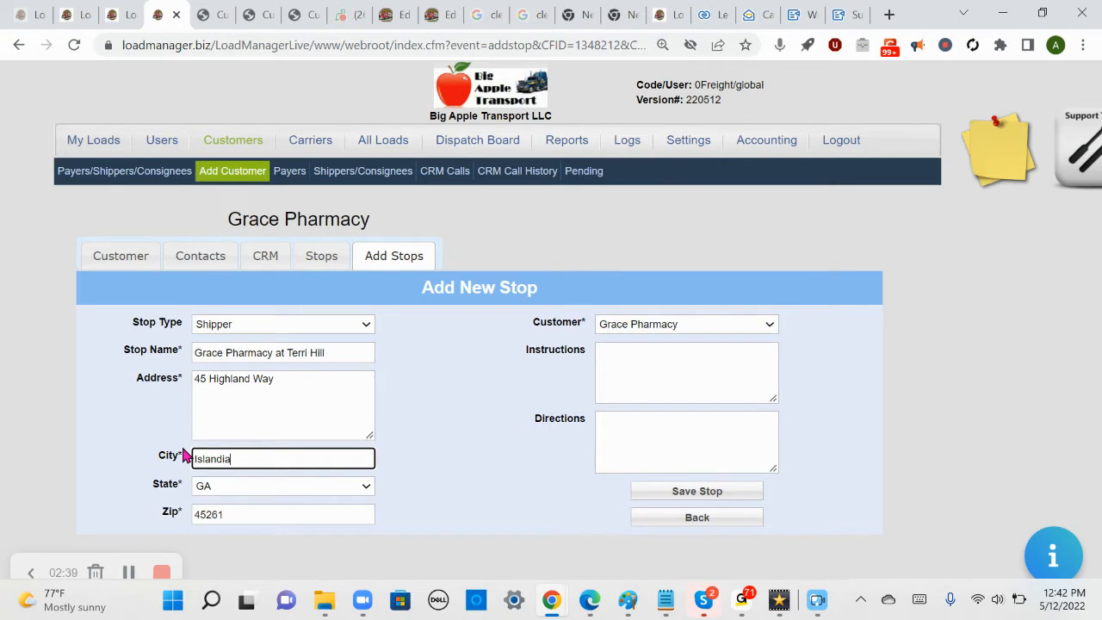
pyautogui.click(232, 486)
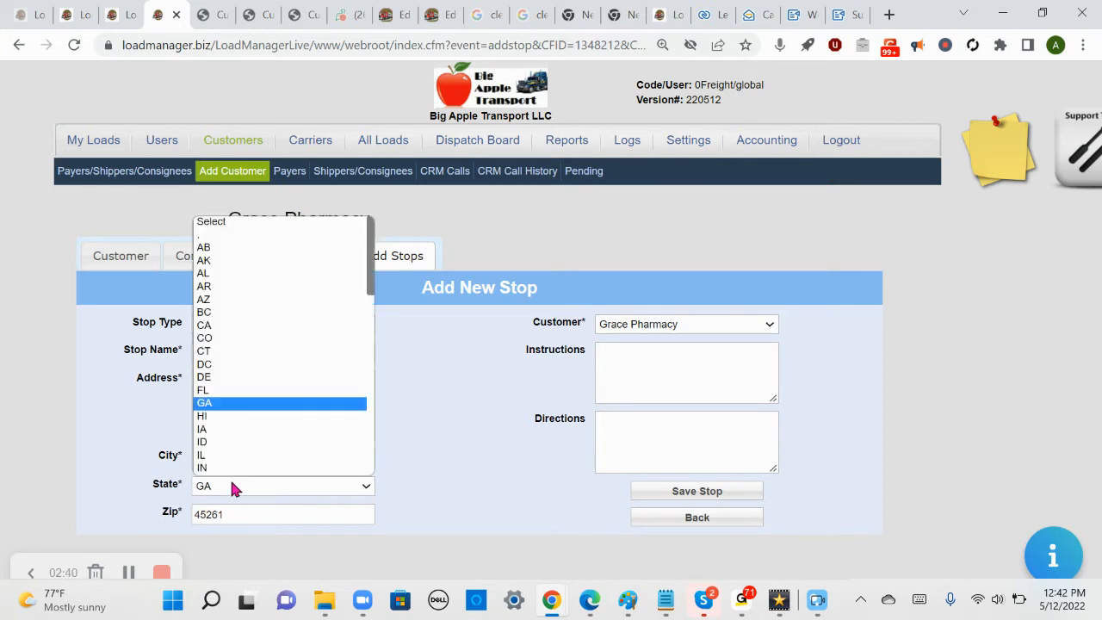
pyautogui.moveTo(372, 304); pyautogui.dragTo(356, 403)
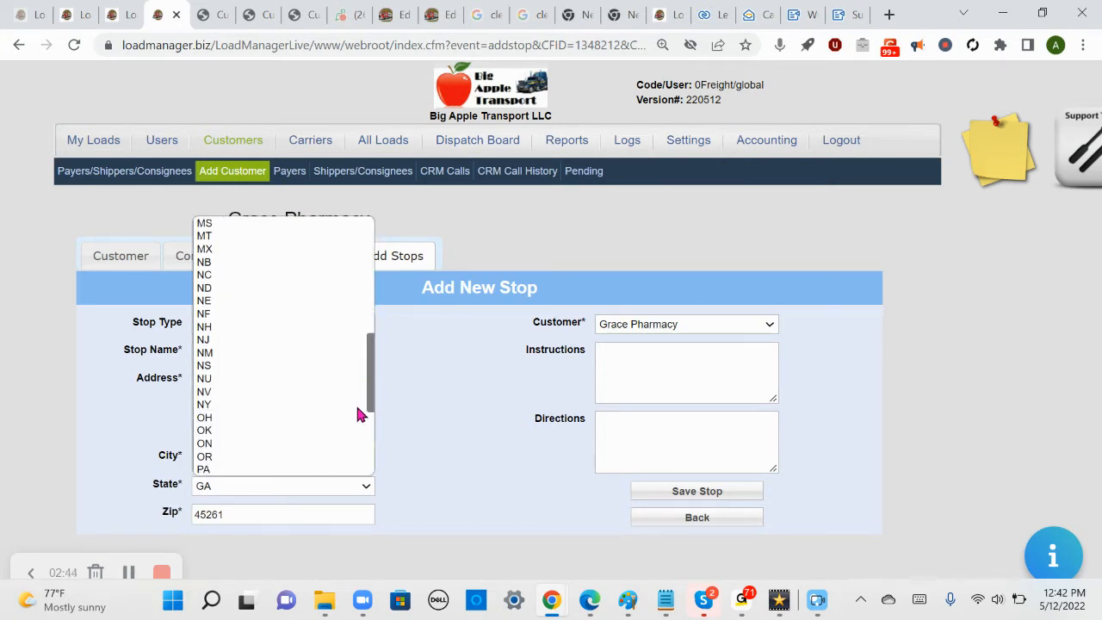
pyautogui.click(282, 409)
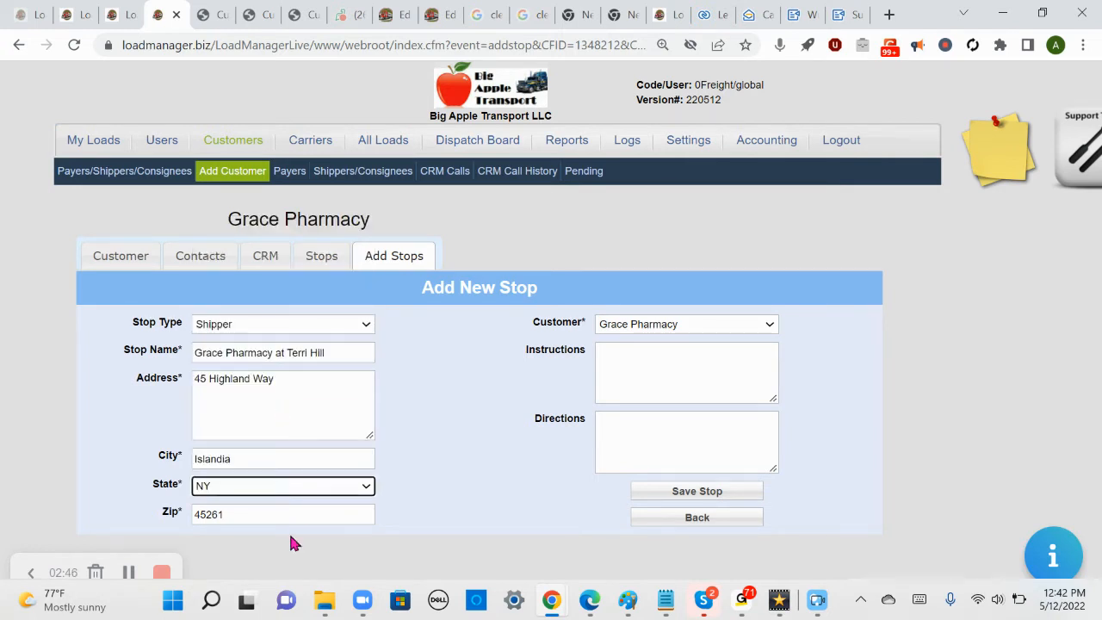
pyautogui.click(307, 517)
pyautogui.doubleClick(217, 517)
pyautogui.write('11727')
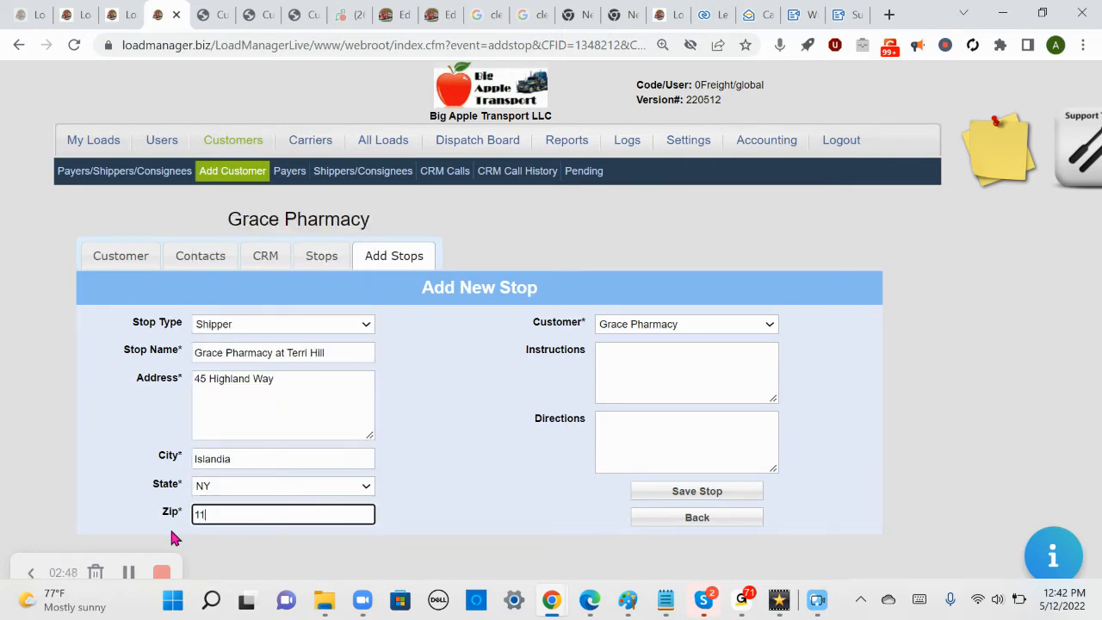
pyautogui.click(726, 379)
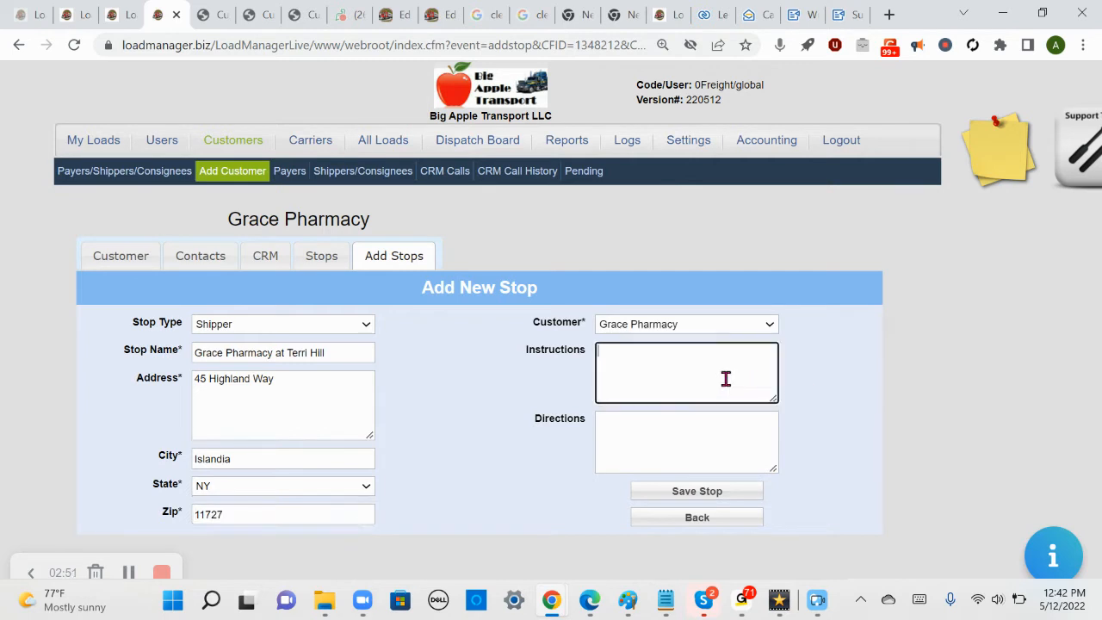
pyautogui.click(691, 498)
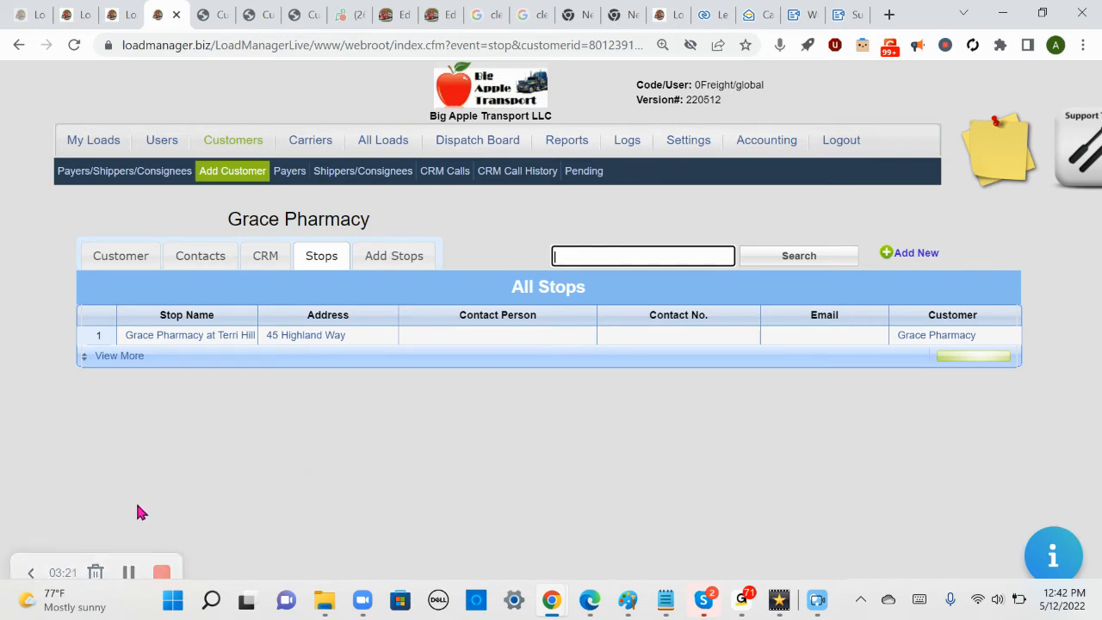
# Create a new load and choose Grace Pharmacy as its Bill To customer.
pyautogui.click(128, 572)
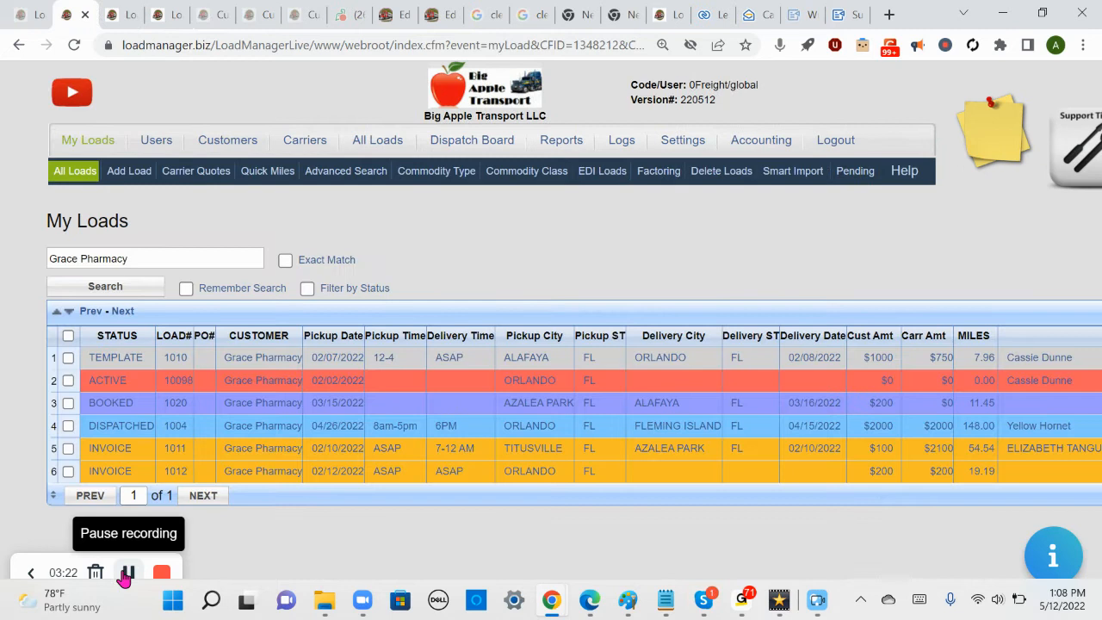
pyautogui.click(30, 572)
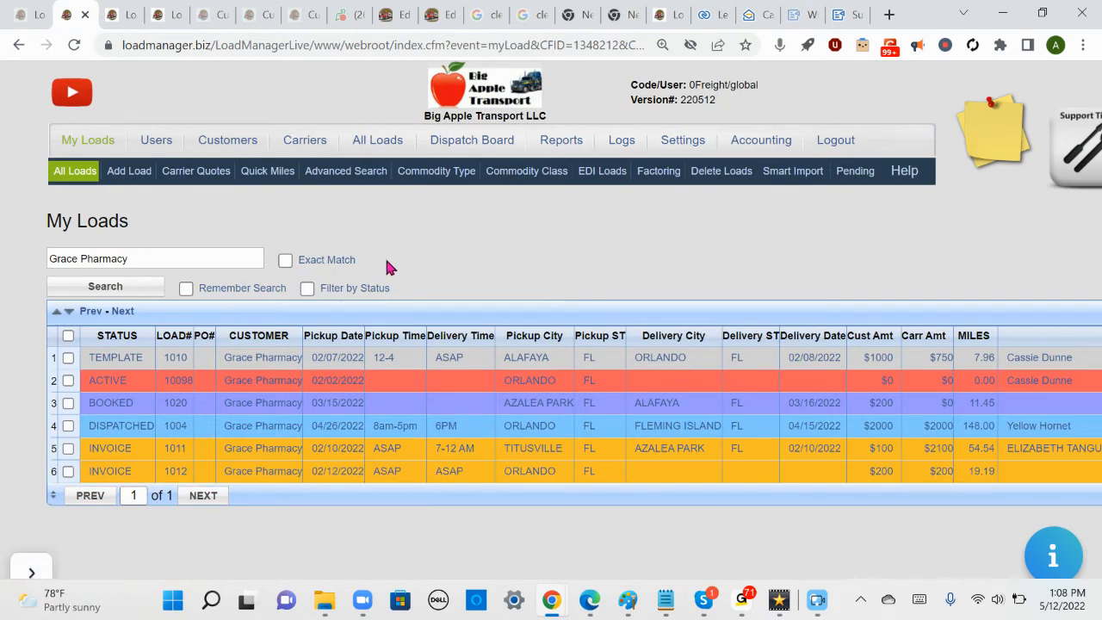
pyautogui.click(130, 179)
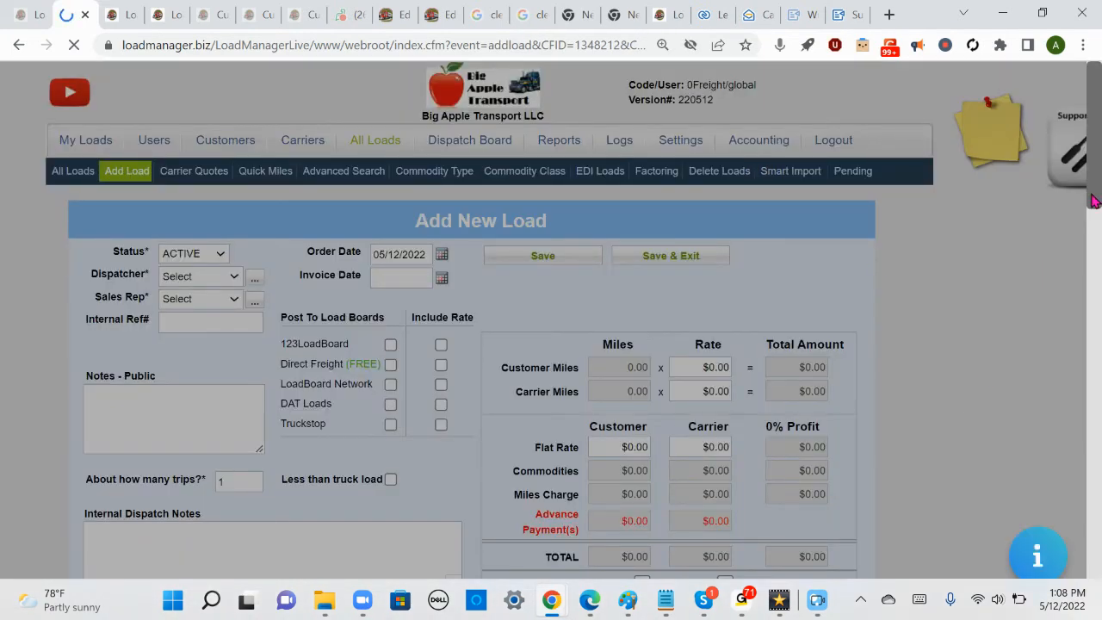
pyautogui.moveTo(1093, 200); pyautogui.dragTo(1097, 321)
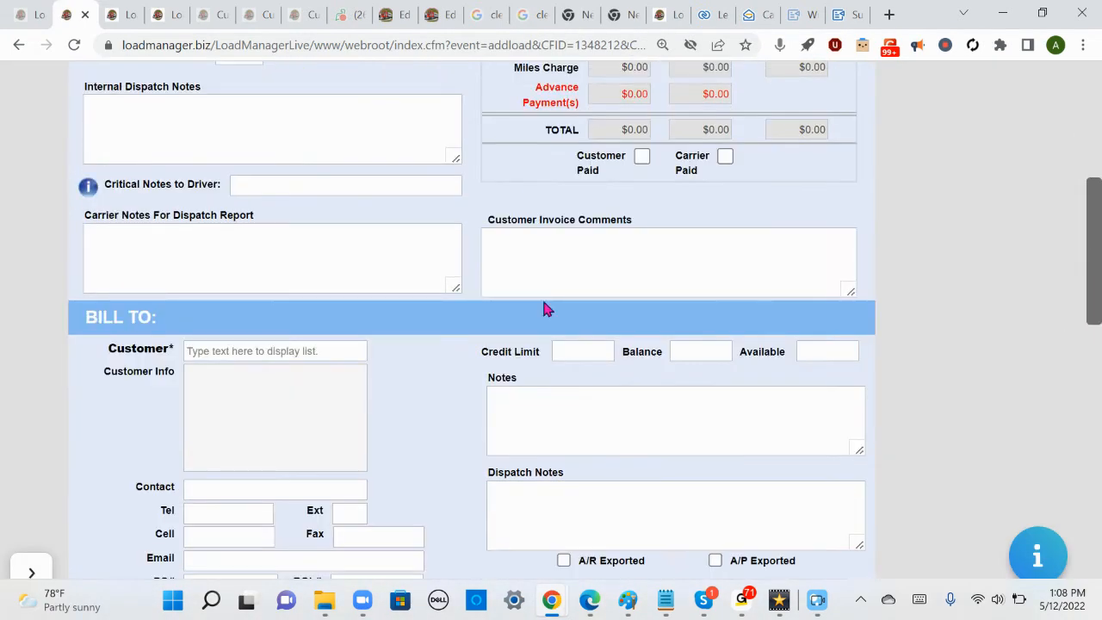
pyautogui.scroll(-1, 307, 344)
pyautogui.click(304, 333)
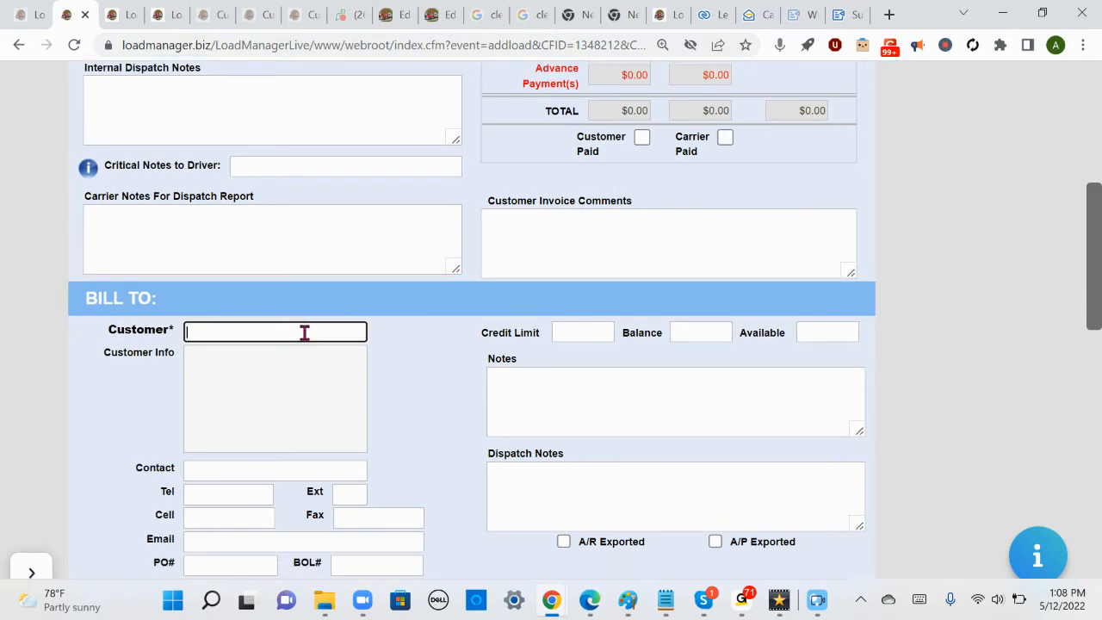
pyautogui.write('Grace Phar')
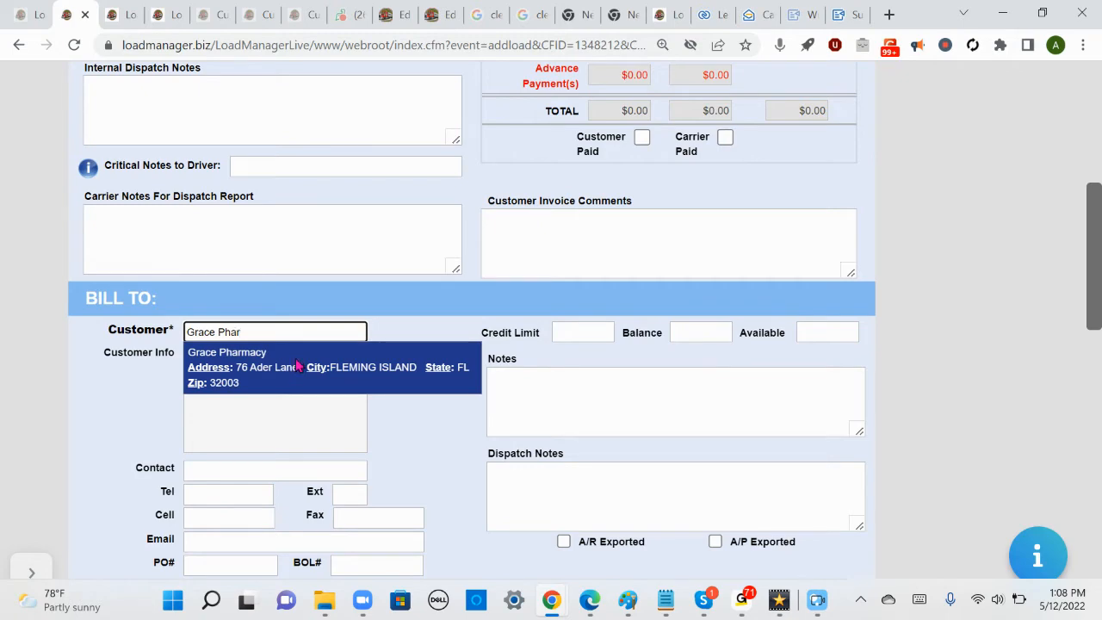
pyautogui.click(297, 365)
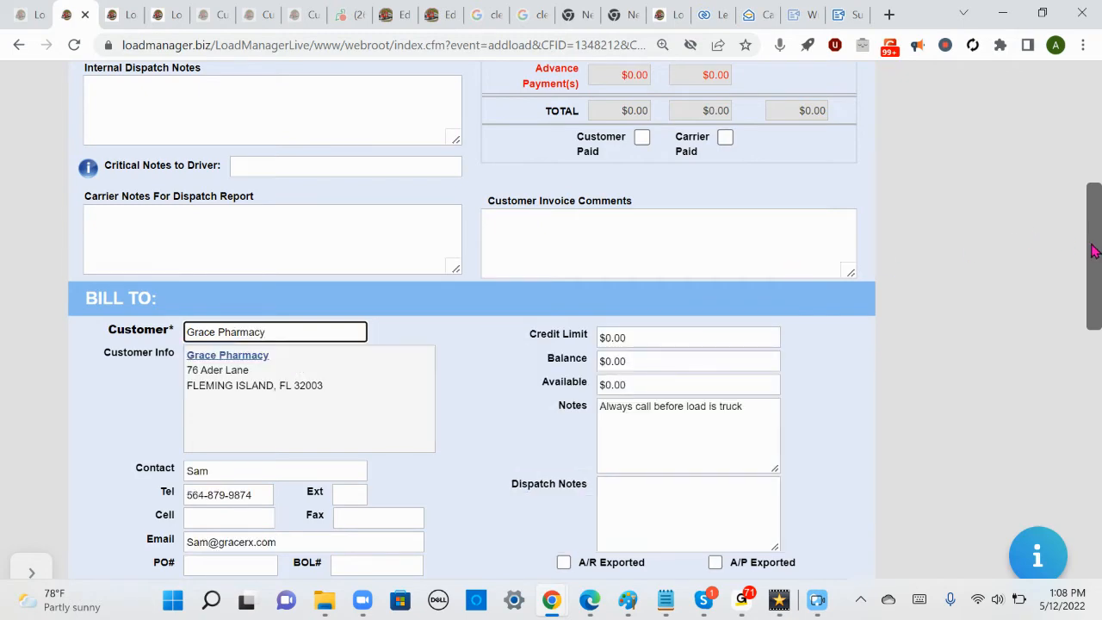
pyautogui.moveTo(1093, 250); pyautogui.dragTo(1074, 379)
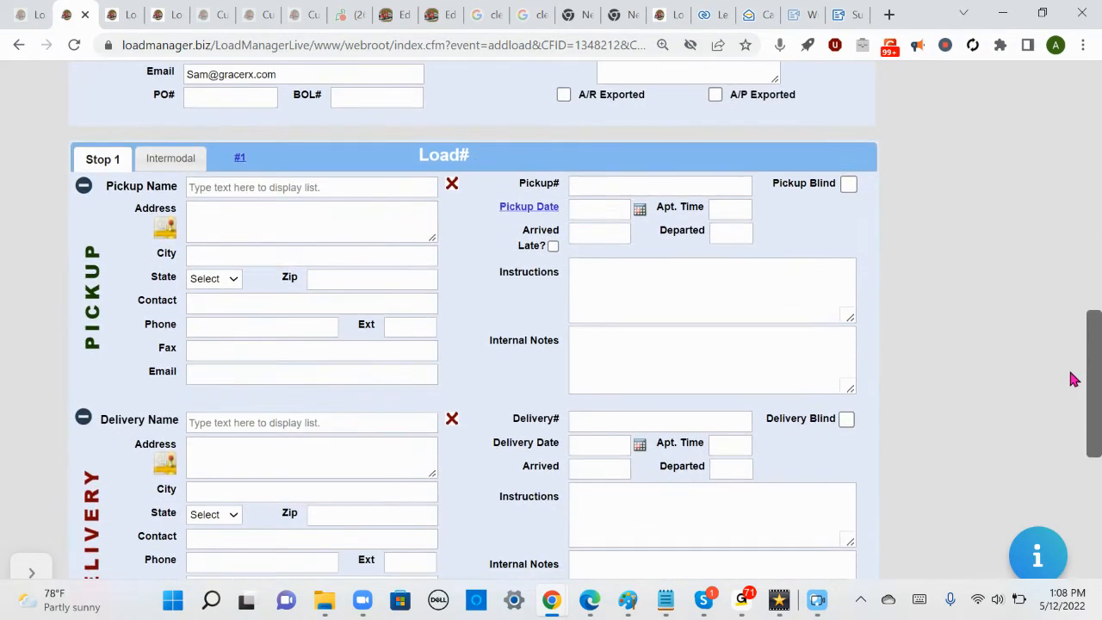
# Choose 'Grace Pharmacy at Terri Hill' from the autocomplete as the Stop 1 pickup name.
pyautogui.click(253, 187)
pyautogui.write('G')
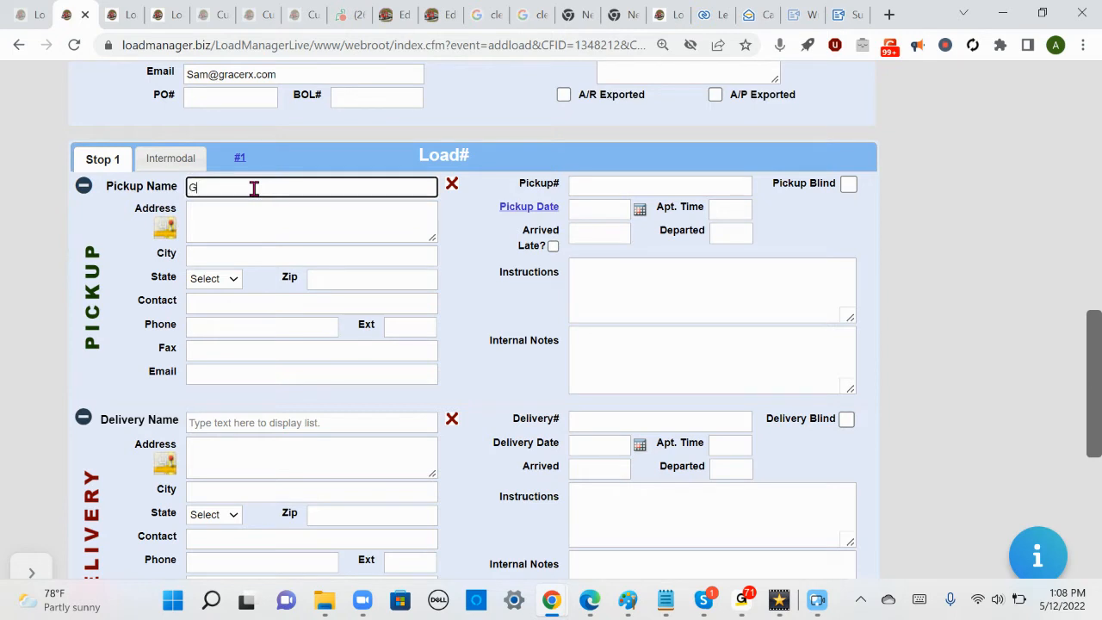
pyautogui.write('race Pharmacy')
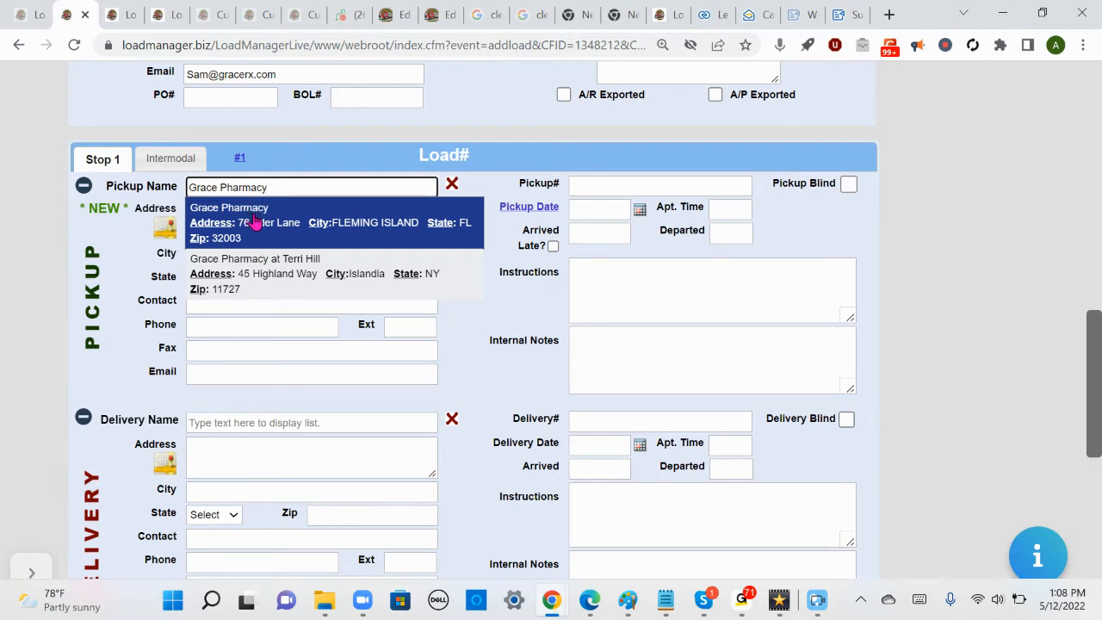
pyautogui.click(266, 280)
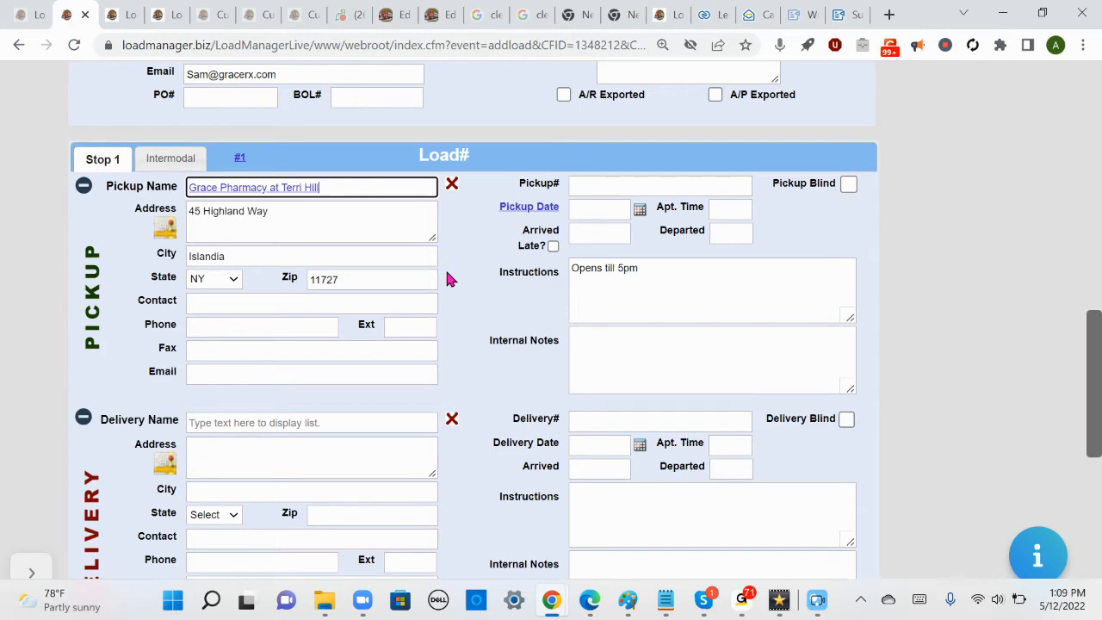
pyautogui.moveTo(1094, 367); pyautogui.dragTo(1069, 266)
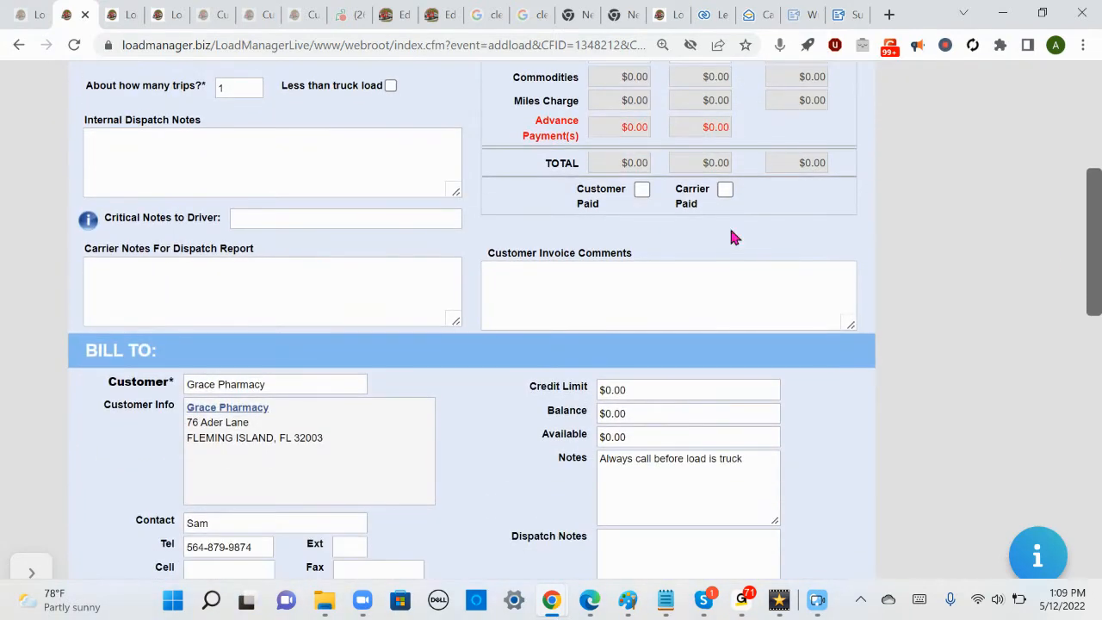
# Open the Grace Pharmacy customer record from Customer Info and save it.
pyautogui.click(214, 410)
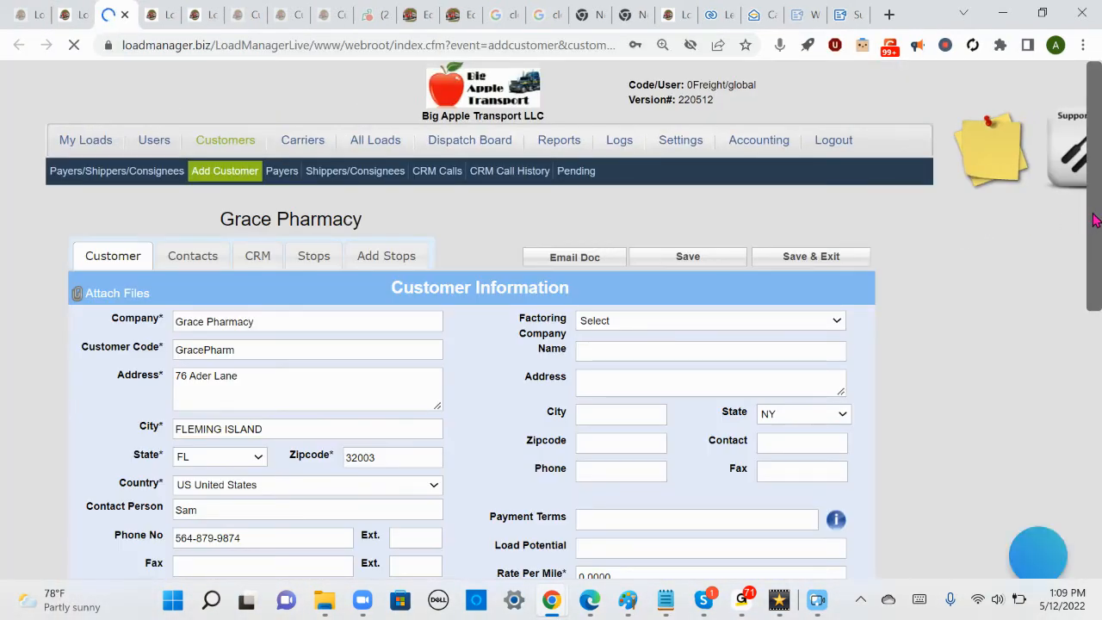
pyautogui.moveTo(1095, 220); pyautogui.dragTo(1051, 315)
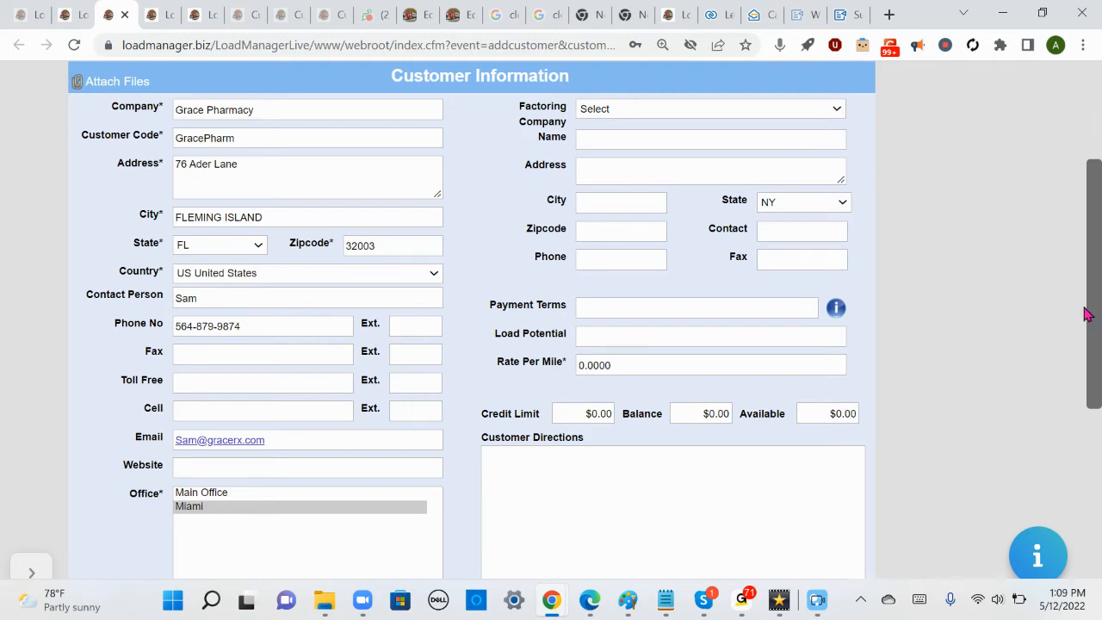
pyautogui.moveTo(1097, 310); pyautogui.dragTo(1069, 238)
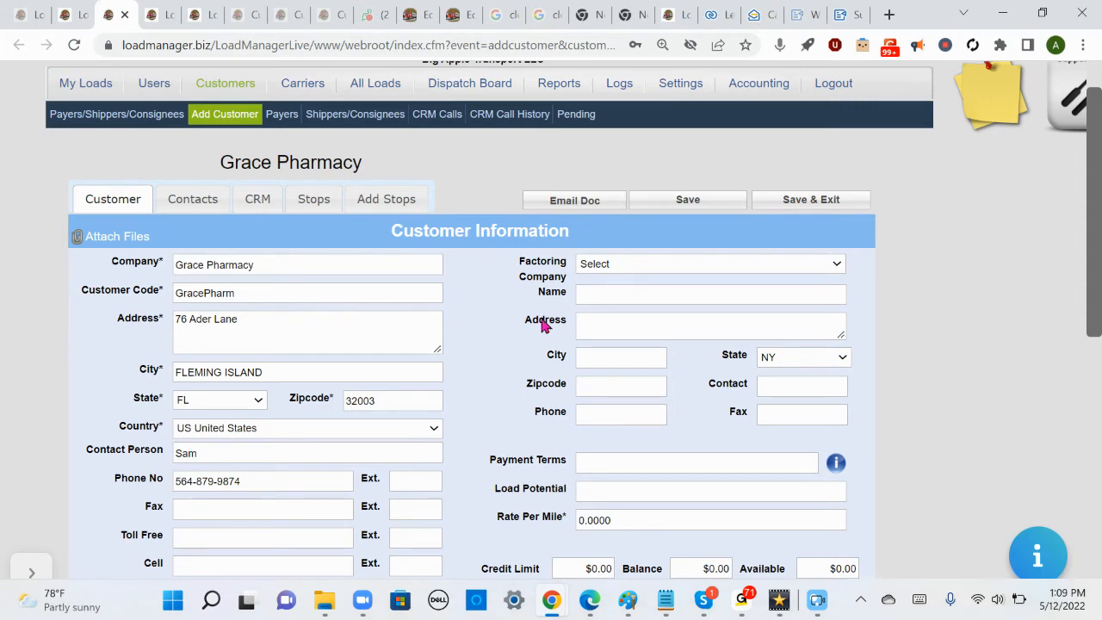
pyautogui.moveTo(1097, 297); pyautogui.dragTo(1095, 275)
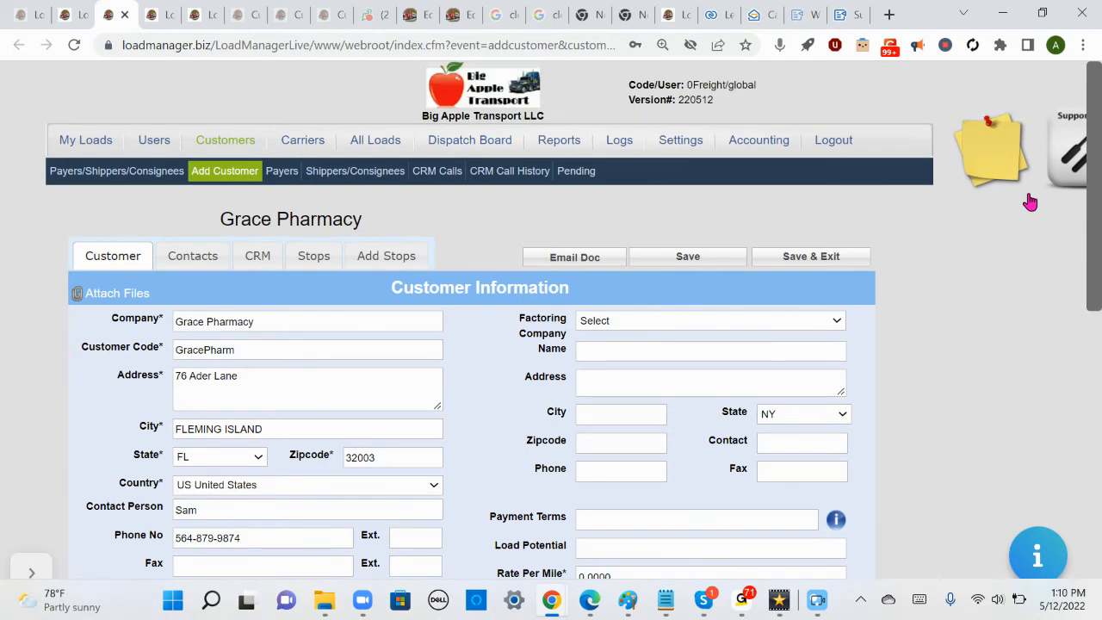
pyautogui.click(697, 261)
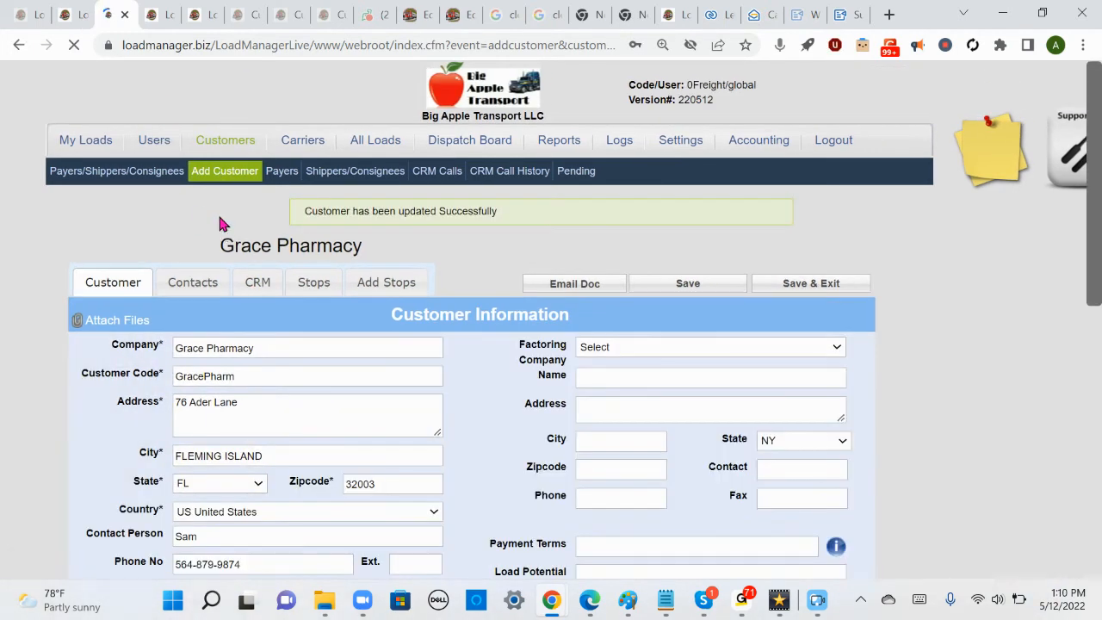
pyautogui.click(224, 183)
# Discard unsaved changes, start a new customer, and enter Company 'Grace Pharmacy'.
pyautogui.click(224, 181)
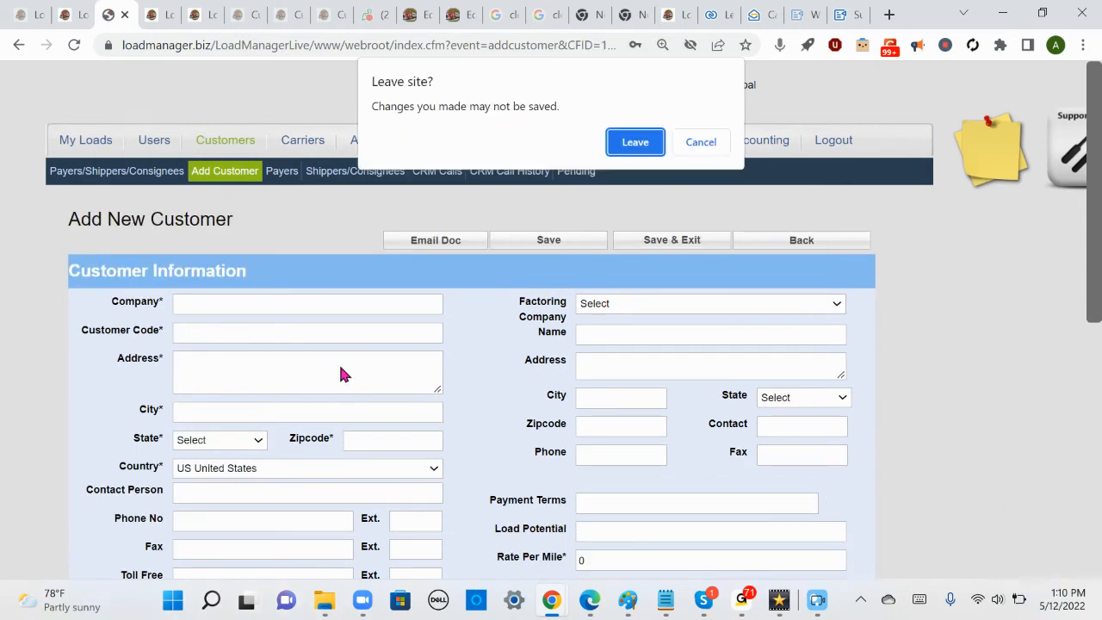
pyautogui.click(687, 143)
pyautogui.click(265, 303)
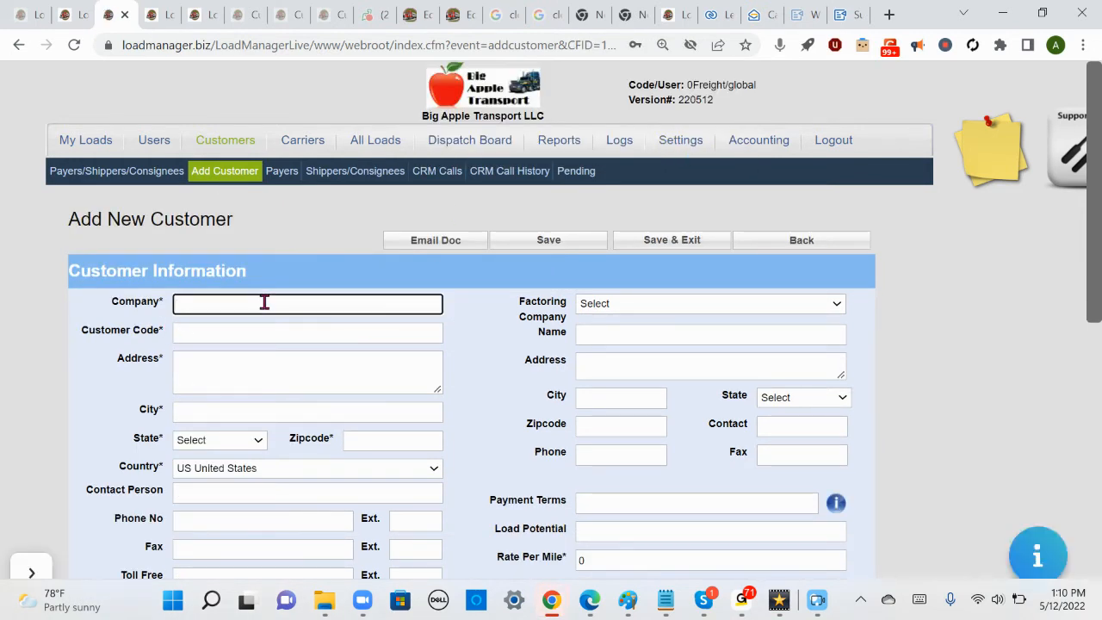
pyautogui.write('Grace Pharmacy Detroit')
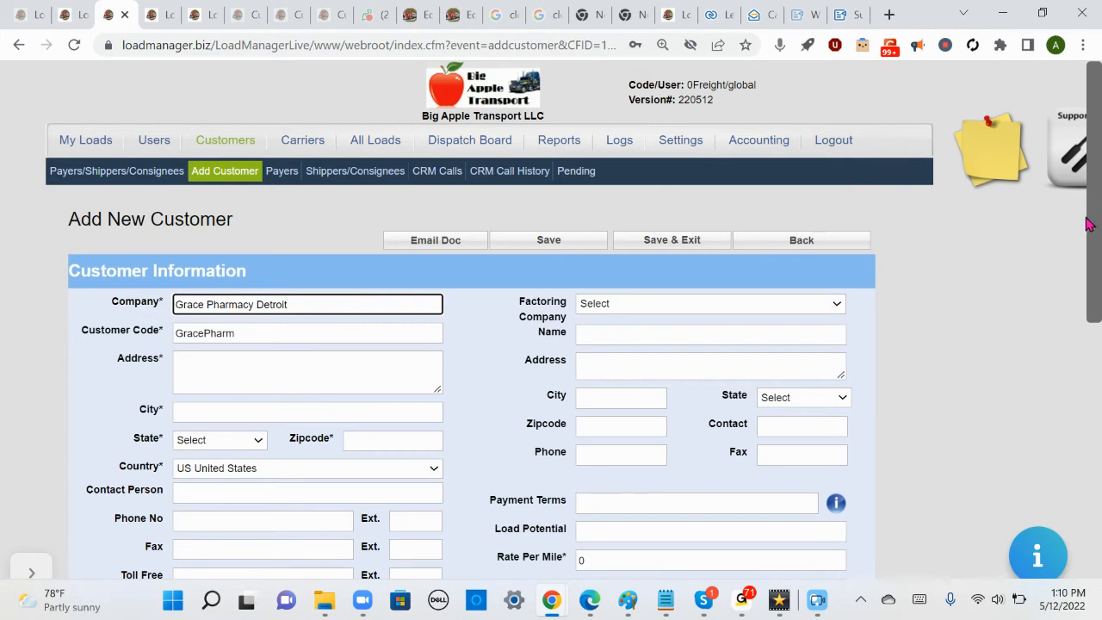
pyautogui.moveTo(1095, 229); pyautogui.dragTo(1093, 308)
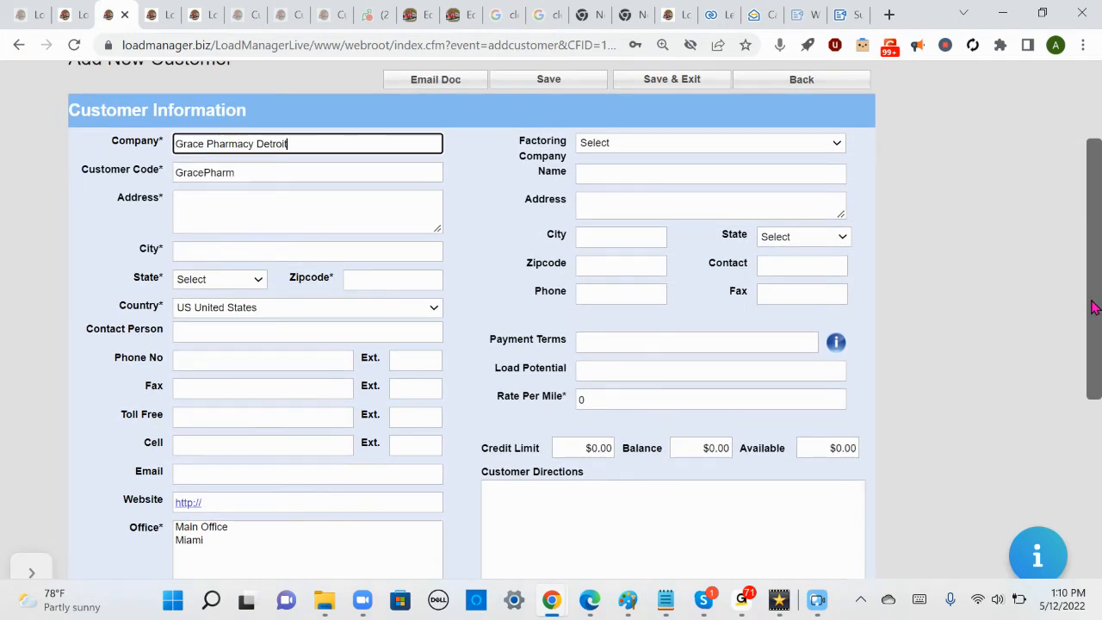
pyautogui.press('BackSpace')
pyautogui.press('BackSpace')
pyautogui.press('BackSpace')
pyautogui.press('BackSpace')
pyautogui.click(406, 199)
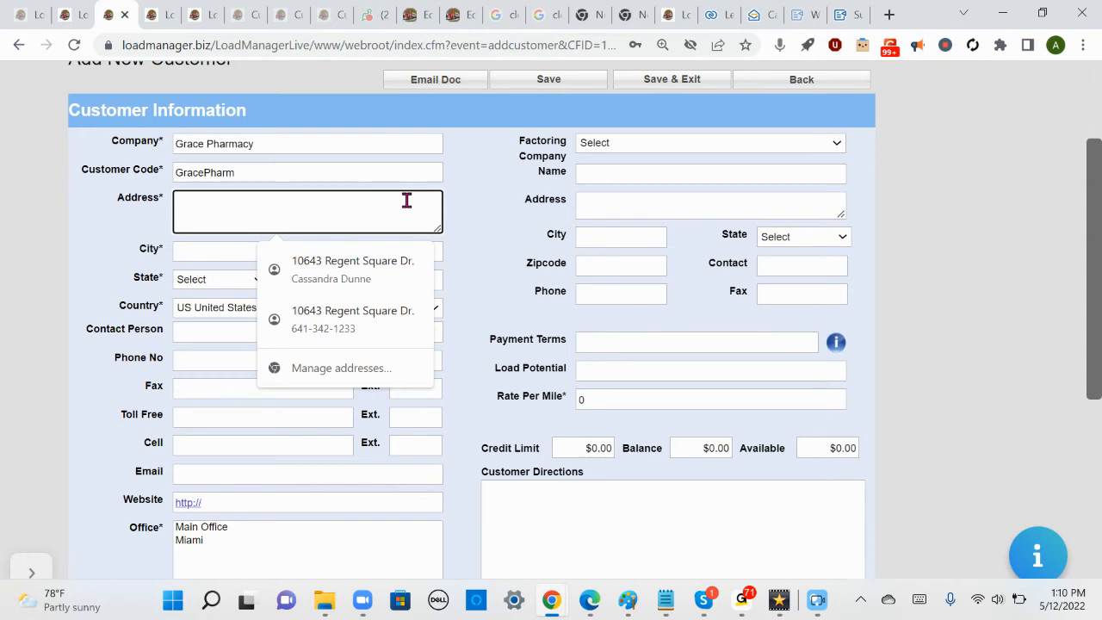
pyautogui.write('65 North Ave')
pyautogui.press('Tab')
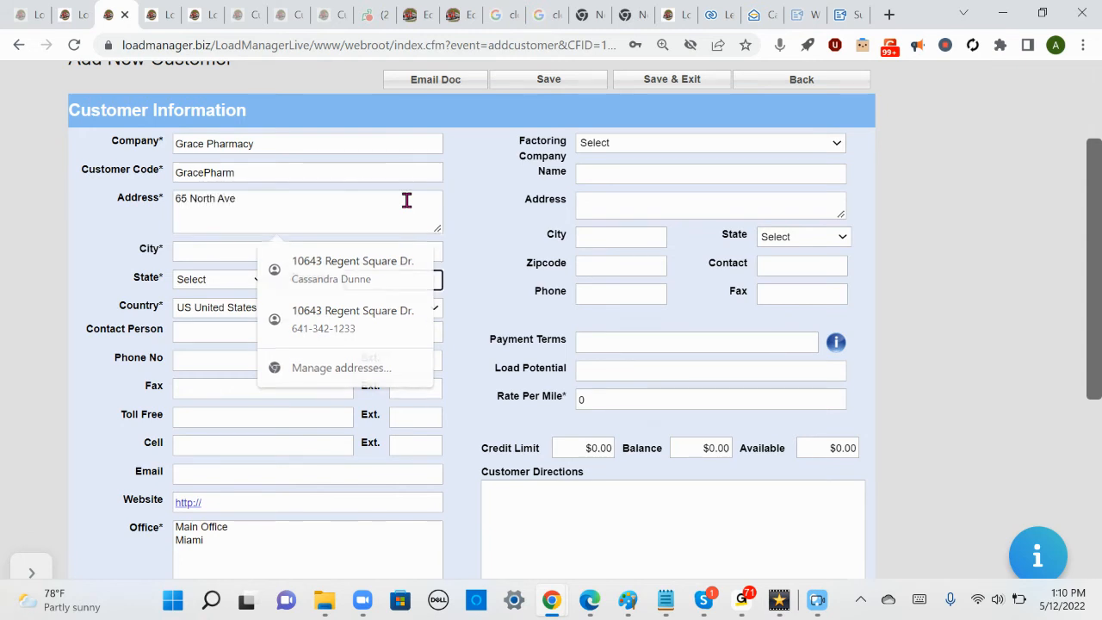
pyautogui.press('Tab')
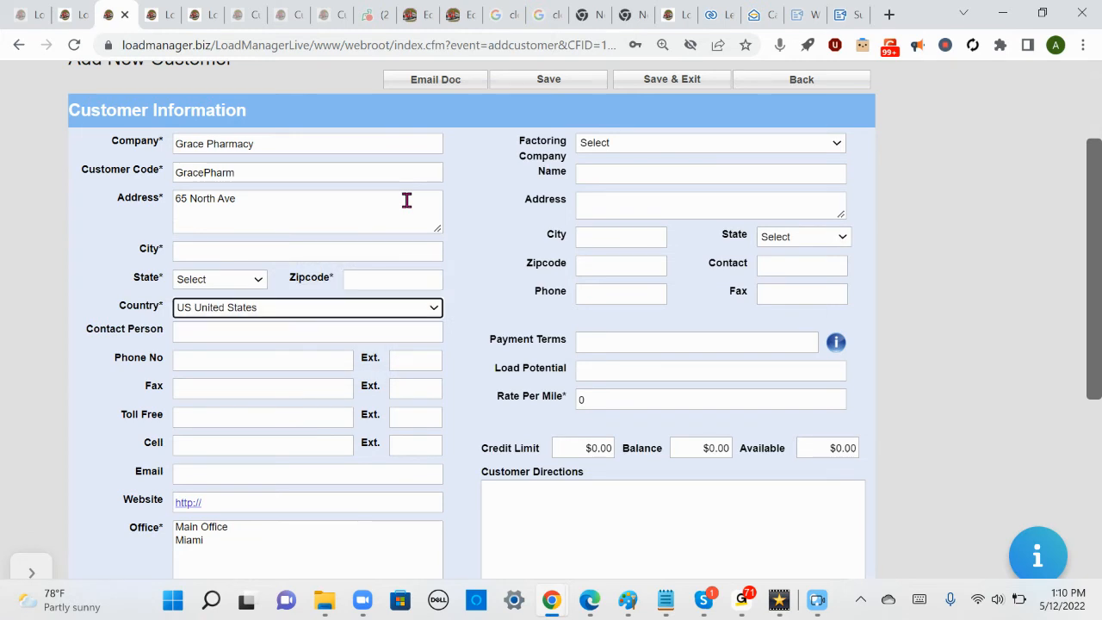
pyautogui.click(376, 257)
pyautogui.write('Detroit')
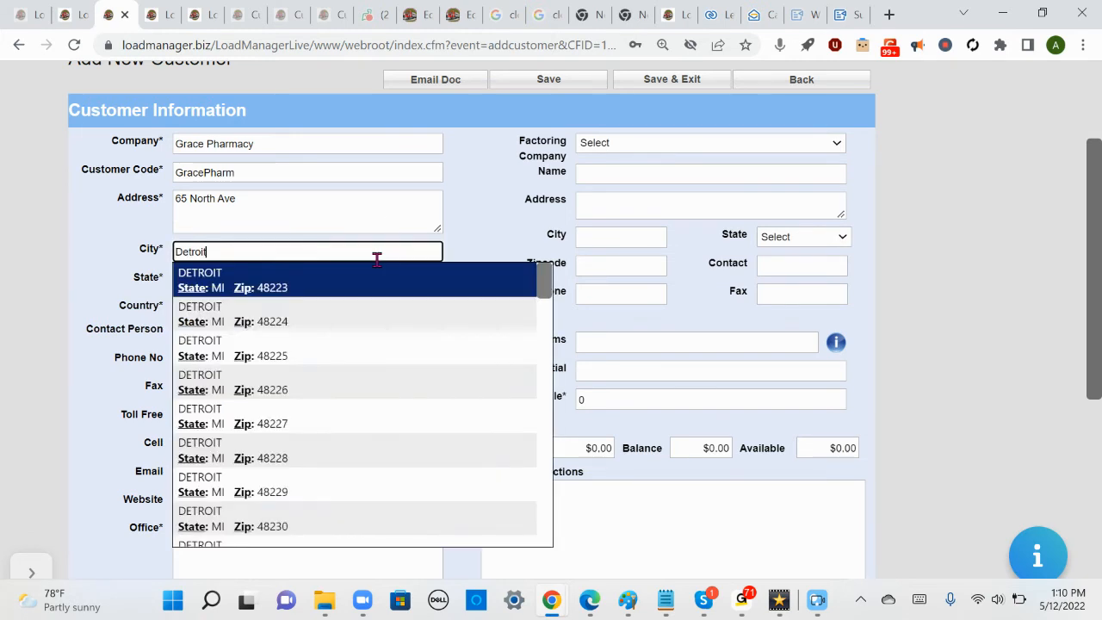
pyautogui.click(357, 293)
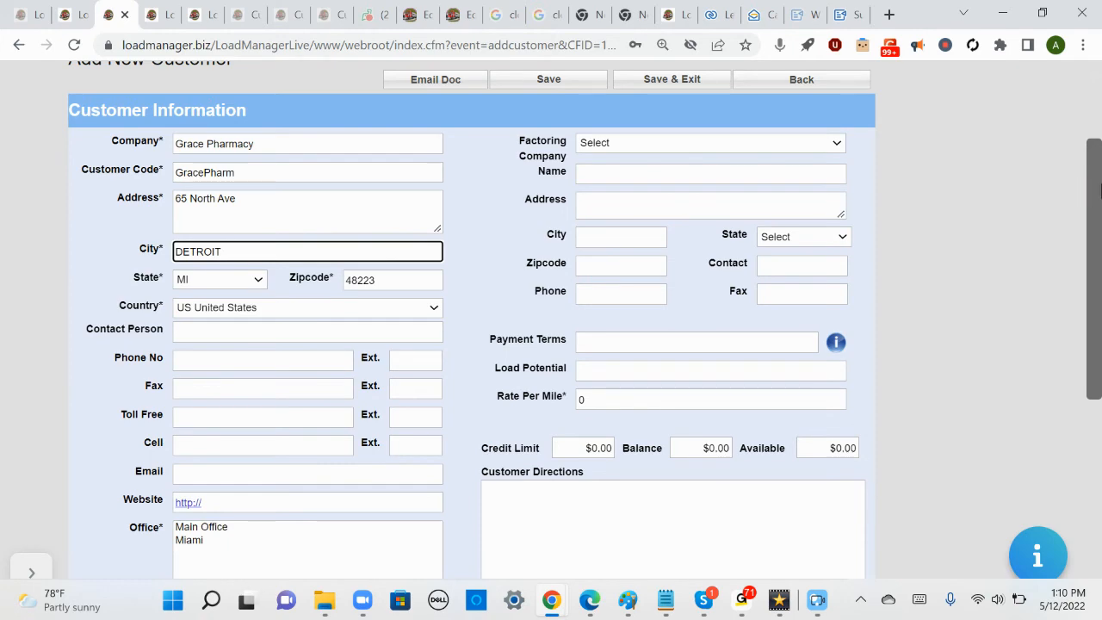
pyautogui.moveTo(1099, 191); pyautogui.dragTo(1079, 221)
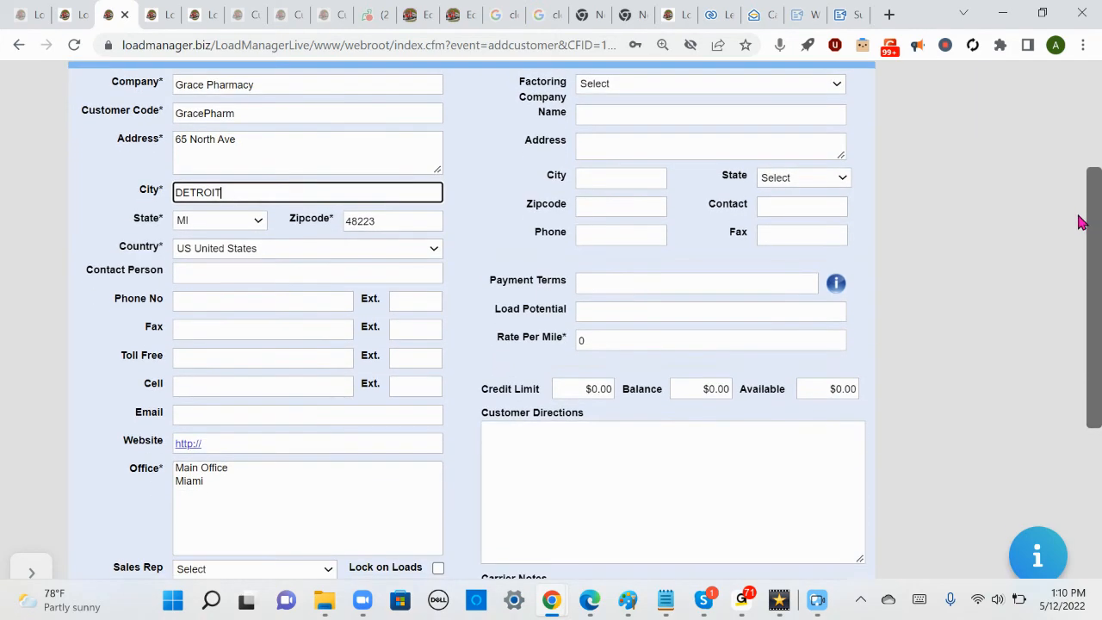
# Enter the customer's phone number.
pyautogui.click(191, 303)
pyautogui.write('456')
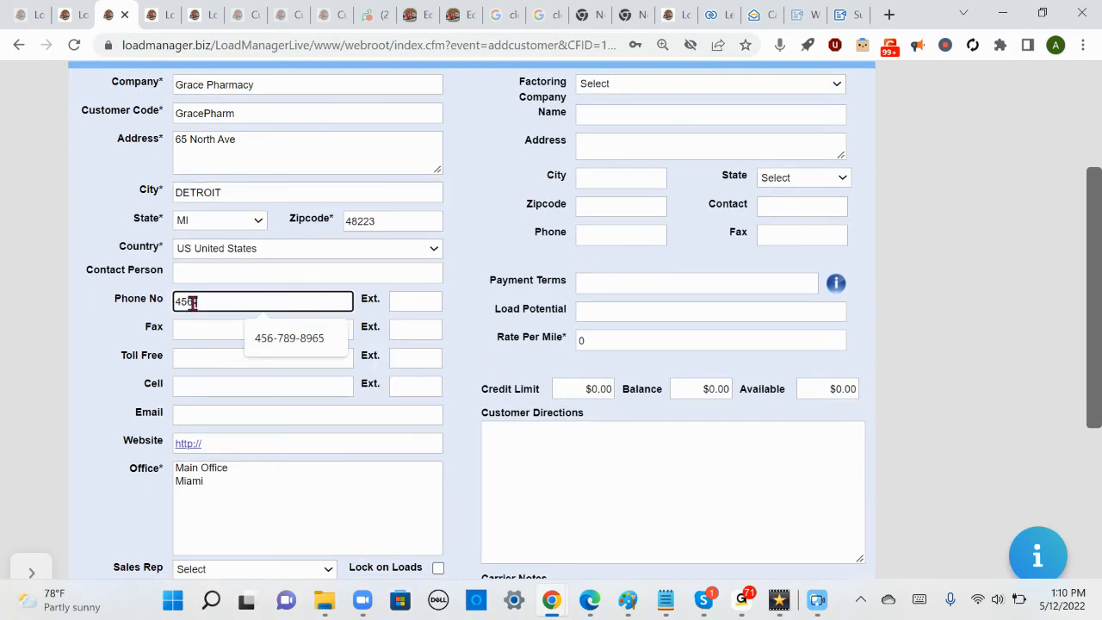
pyautogui.write('795-895')
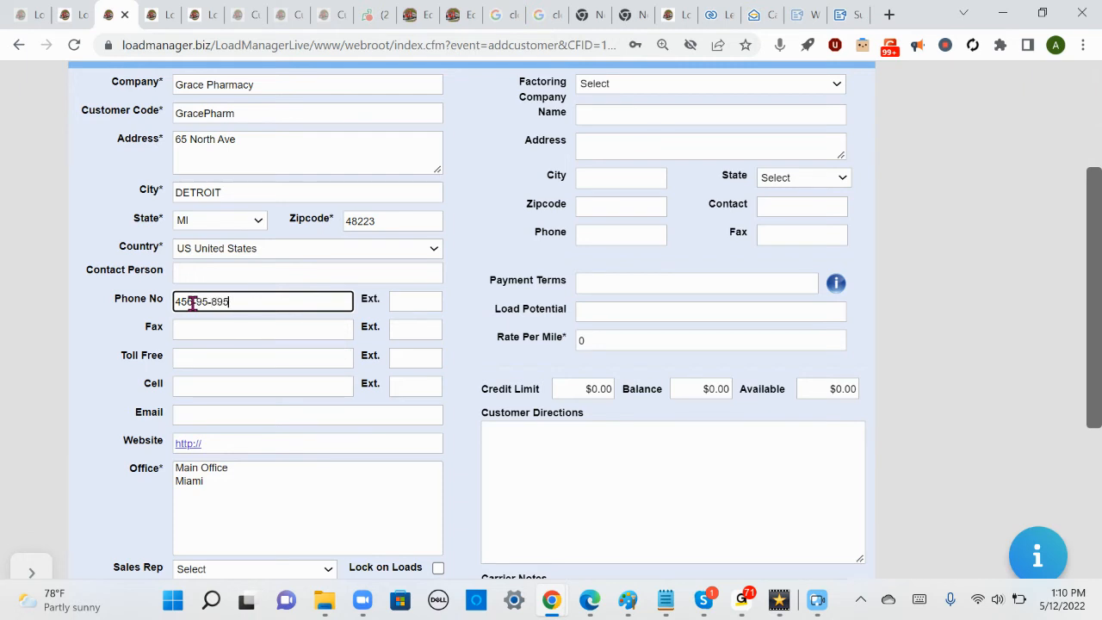
pyautogui.click(198, 303)
pyautogui.write('8')
# Correct the invalid phone number and enter the contact person's name.
pyautogui.click(233, 275)
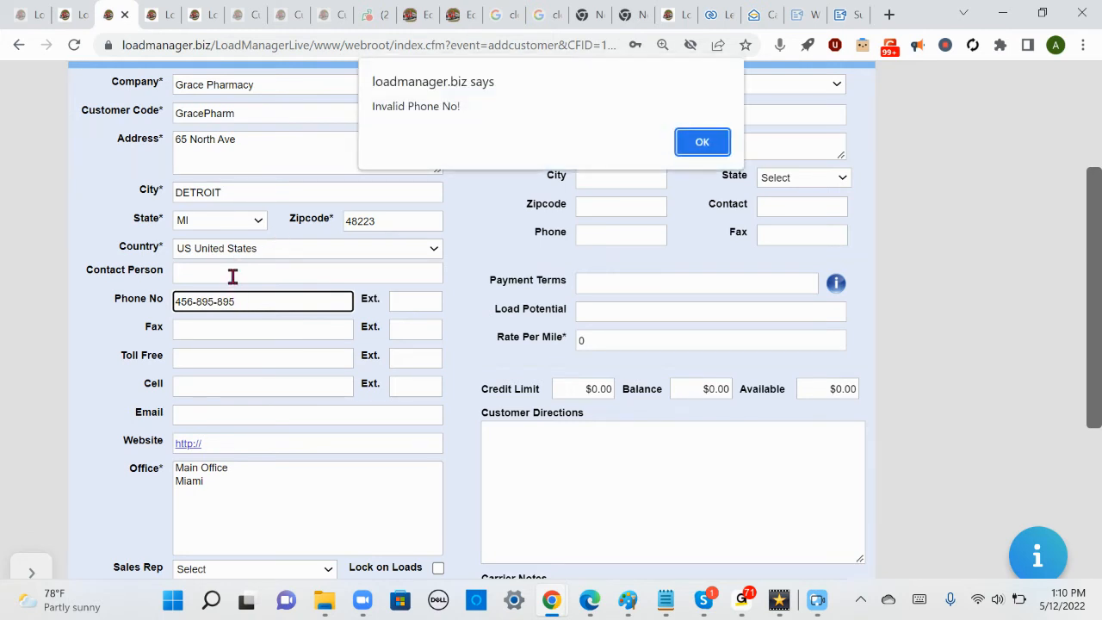
pyautogui.click(701, 142)
pyautogui.click(278, 303)
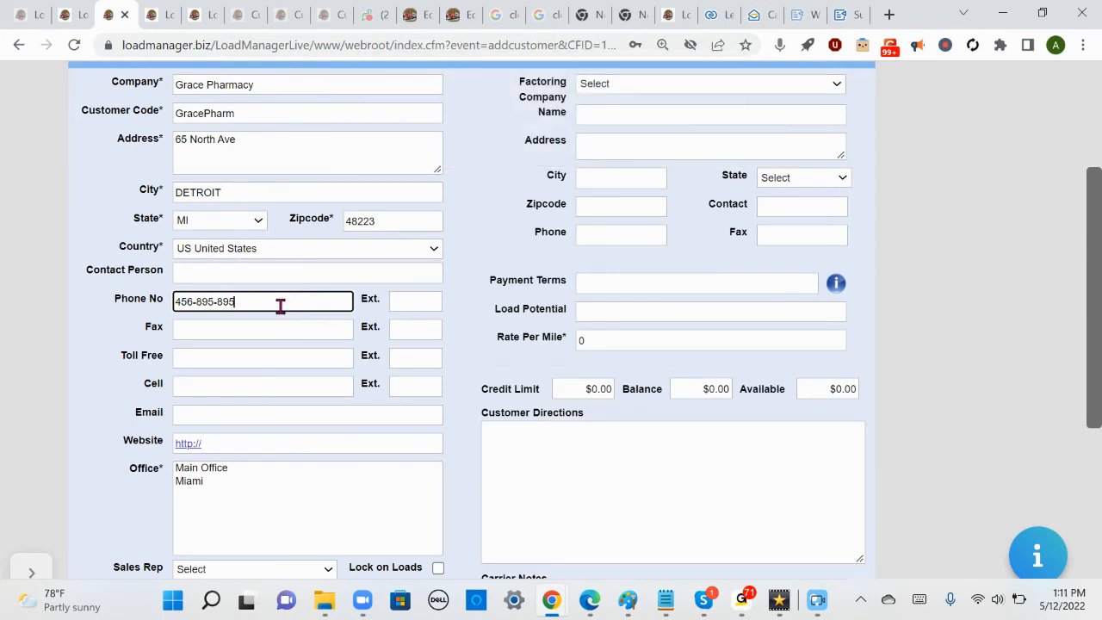
pyautogui.write('4')
pyautogui.click(275, 276)
pyautogui.write('Tim')
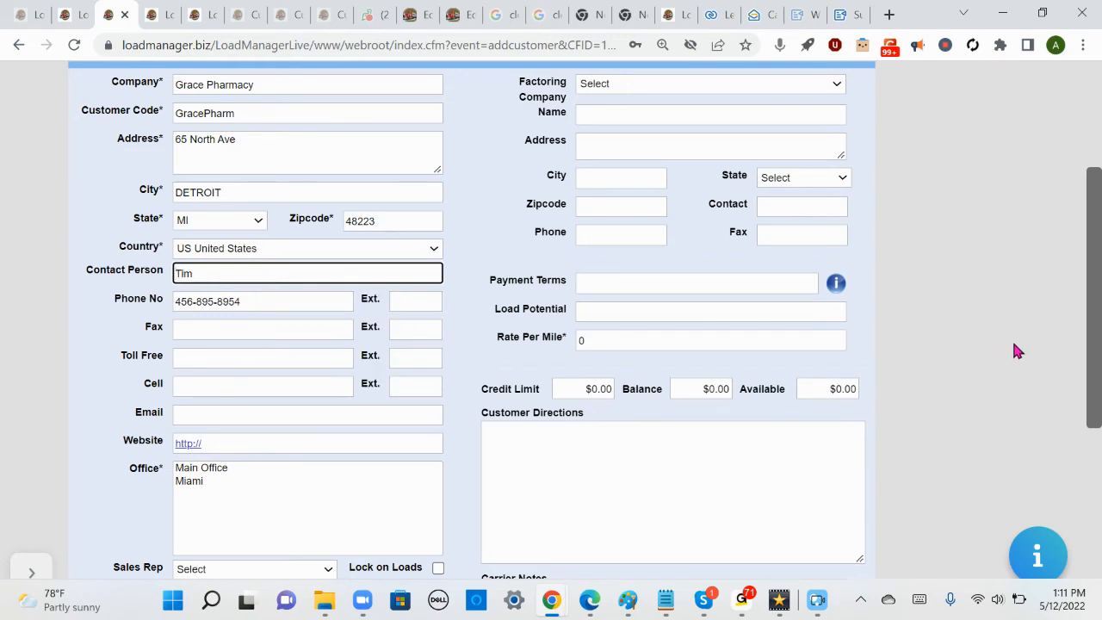
pyautogui.moveTo(1093, 353)
pyautogui.mouseDown()
pyautogui.moveTo(1091, 314)
pyautogui.moveTo(1084, 337)
pyautogui.mouseUp()
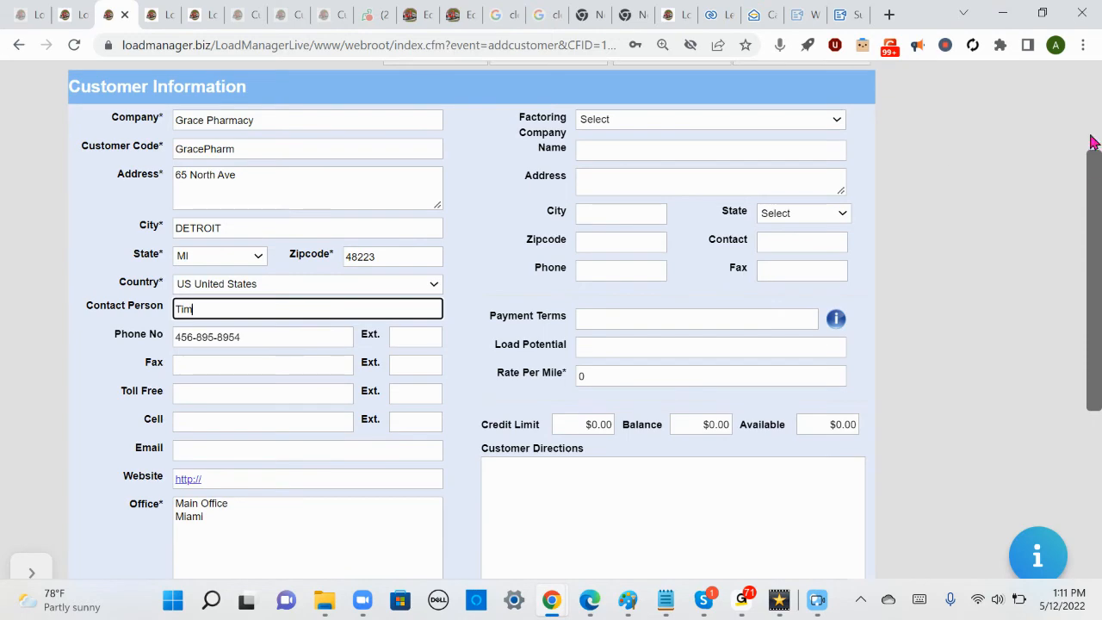
pyautogui.scroll(2, 1092, 138)
# Save the new customer, assigning Main Office as its office when prompted.
pyautogui.click(573, 222)
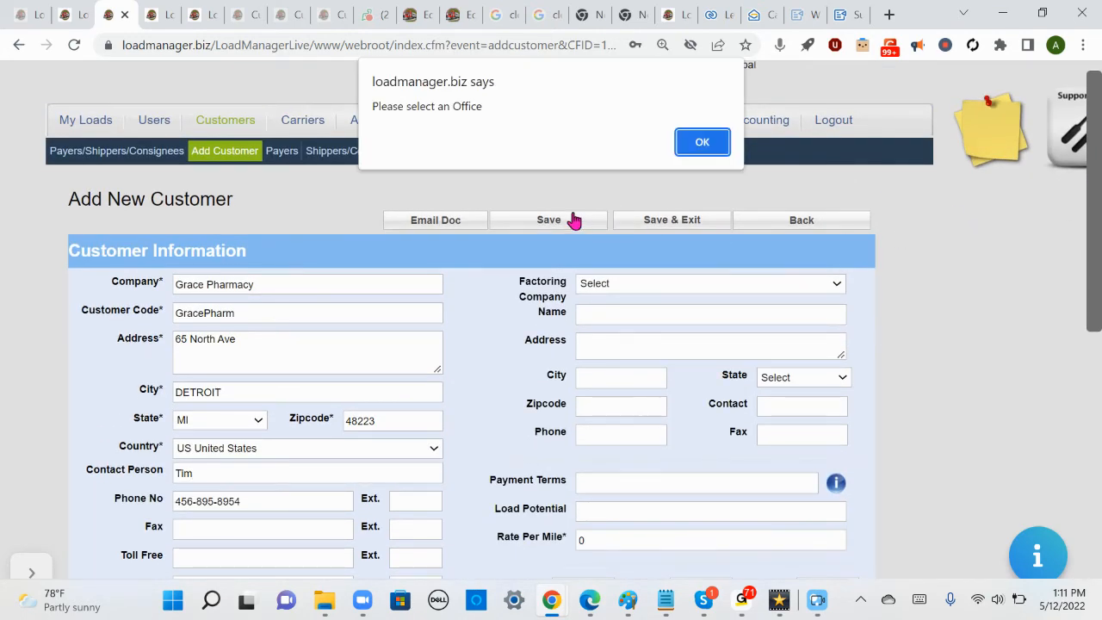
pyautogui.click(702, 143)
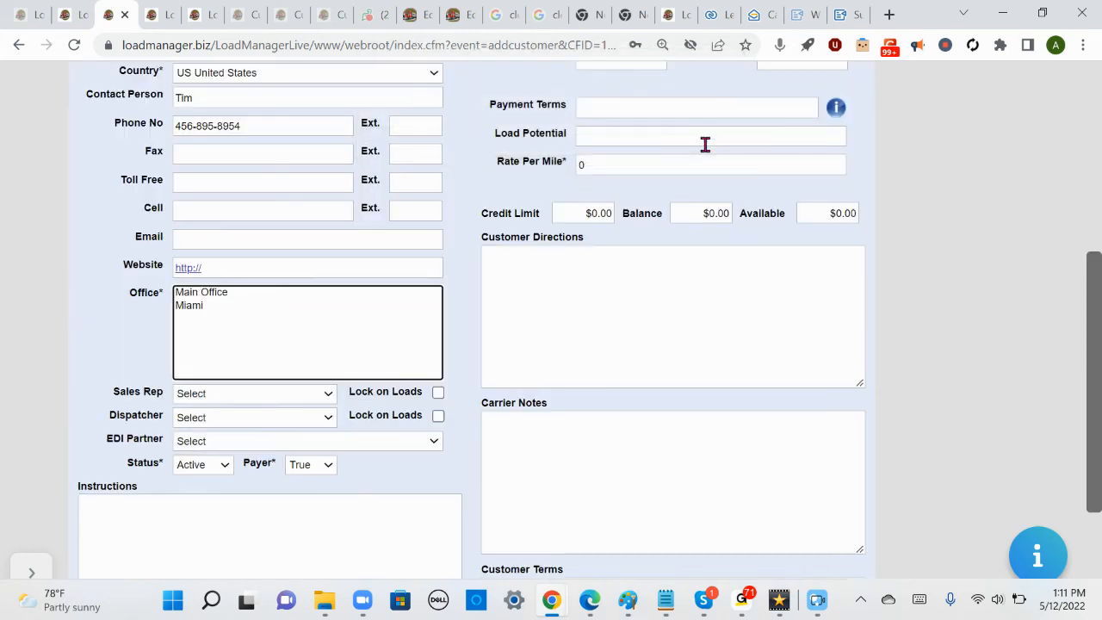
pyautogui.click(215, 294)
pyautogui.moveTo(1099, 331); pyautogui.dragTo(1099, 159)
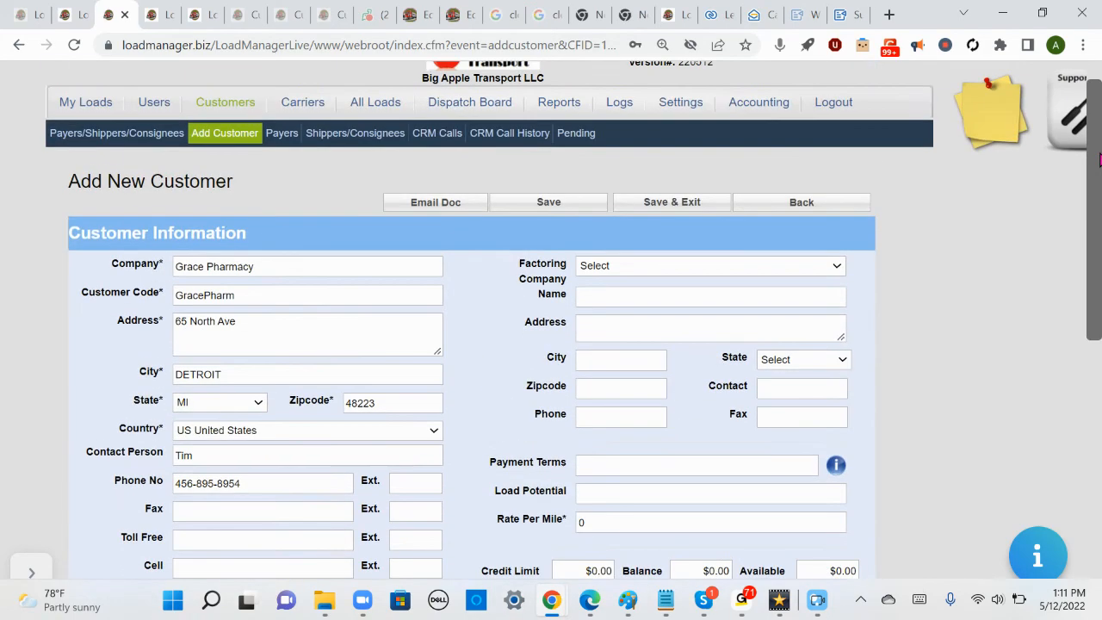
pyautogui.click(545, 211)
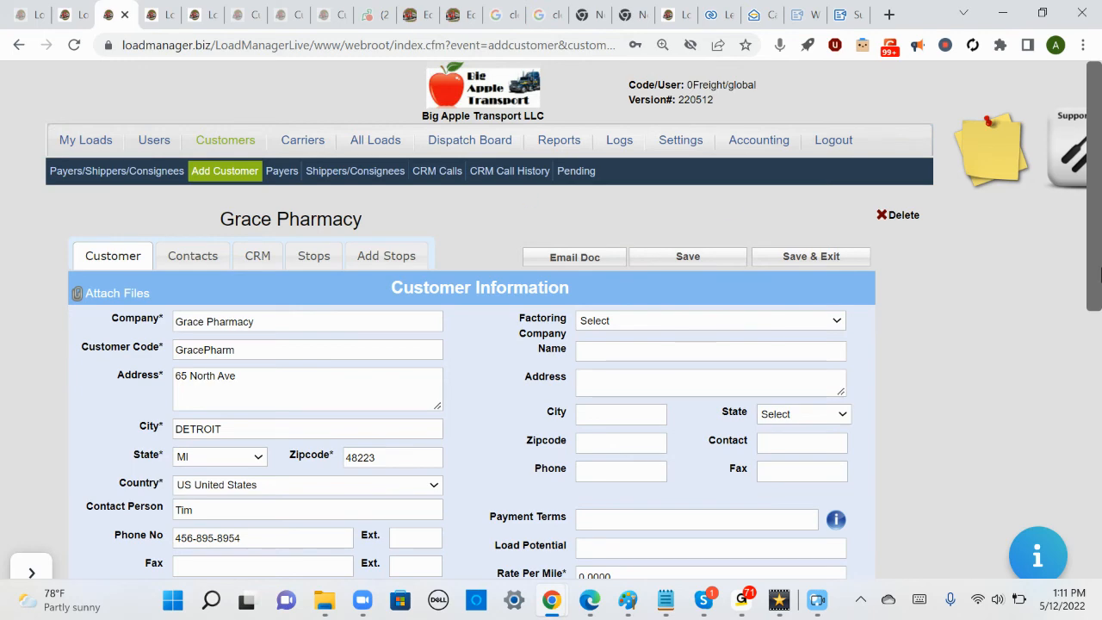
pyautogui.moveTo(1095, 265); pyautogui.dragTo(1094, 325)
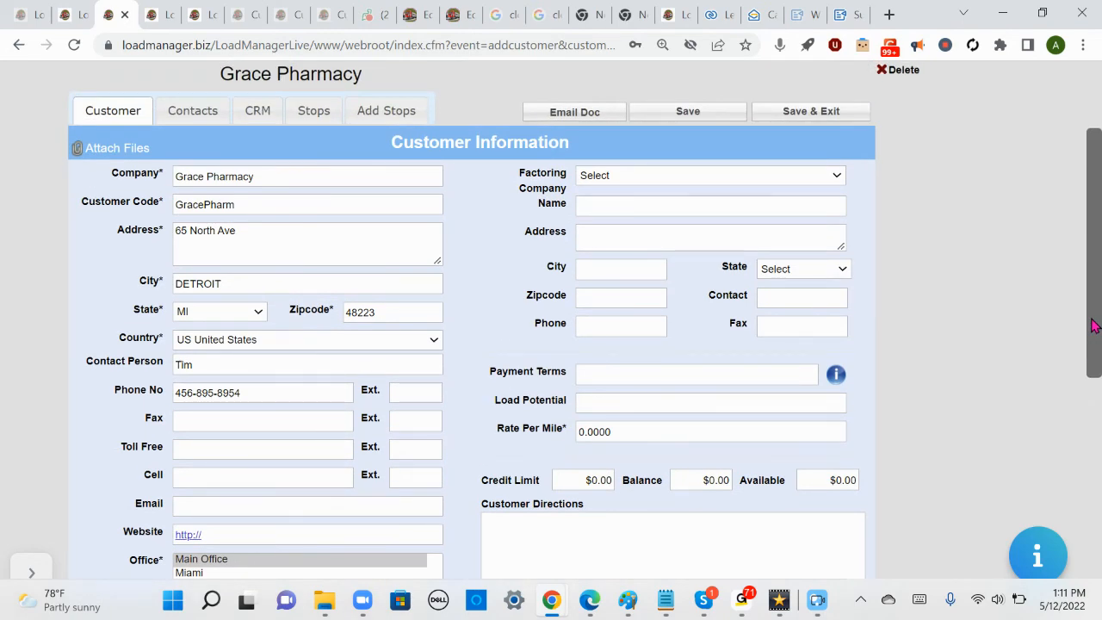
pyautogui.moveTo(1100, 270); pyautogui.dragTo(1093, 162)
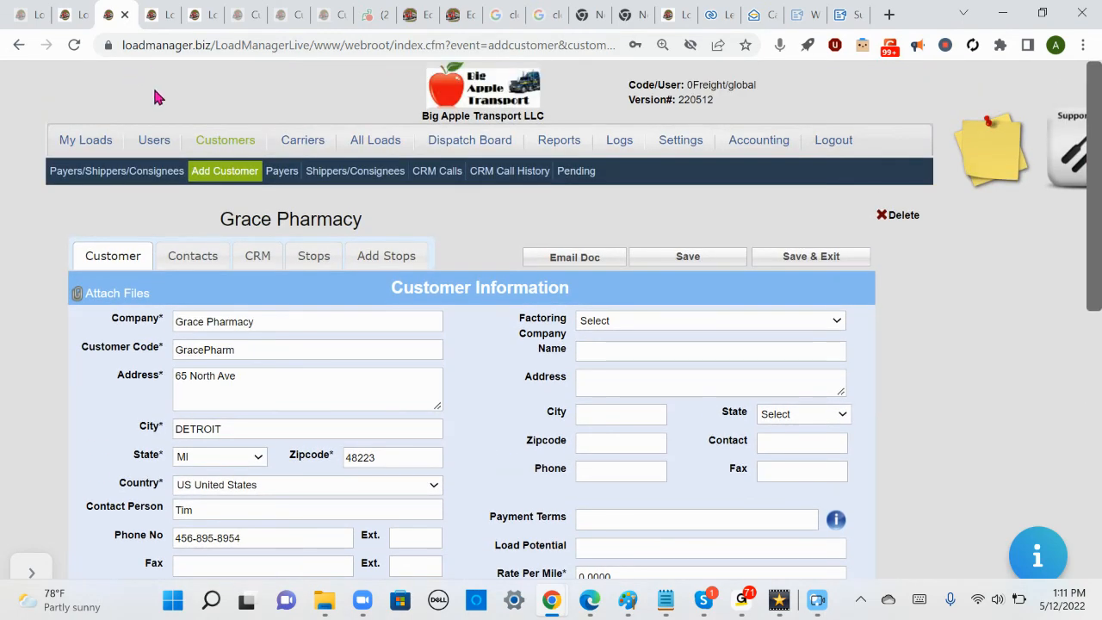
pyautogui.click(381, 147)
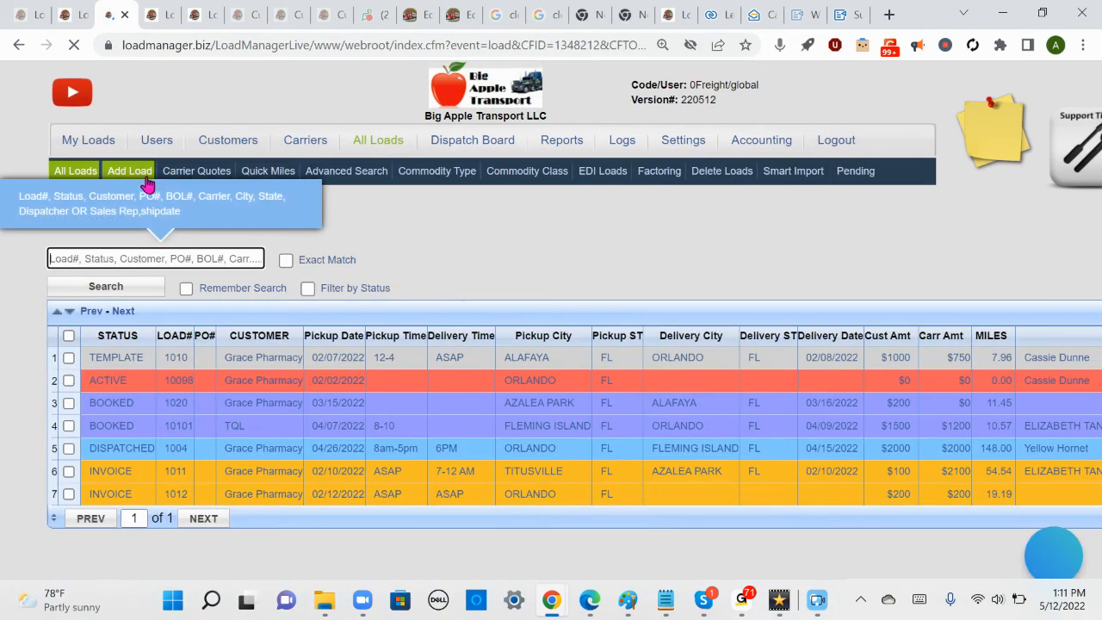
# Create a new load and set Bill To to Grace Pharmacy, 65 North Ave, Detroit.
pyautogui.click(139, 176)
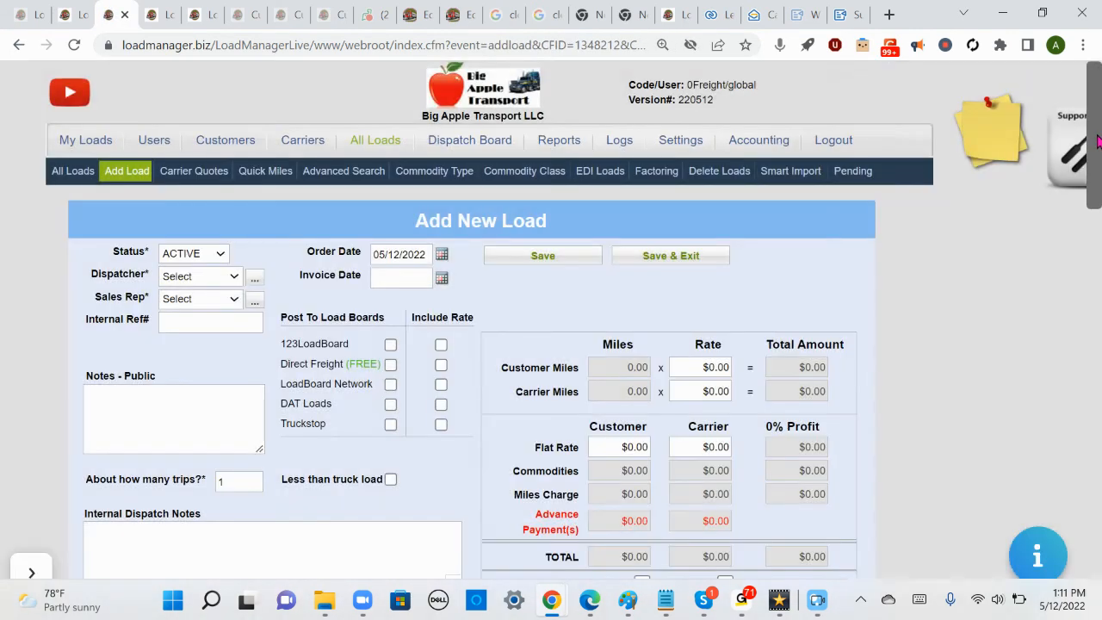
pyautogui.moveTo(1095, 171); pyautogui.dragTo(1094, 174)
pyautogui.scroll(-3, 1087, 258)
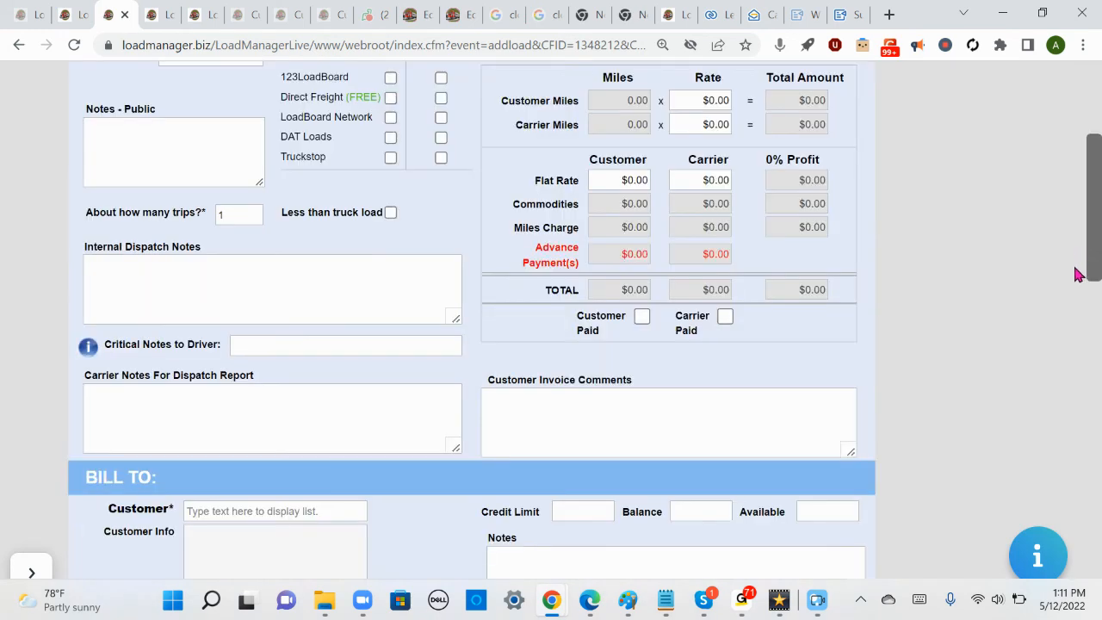
pyautogui.scroll(-3, 1082, 270)
pyautogui.click(219, 228)
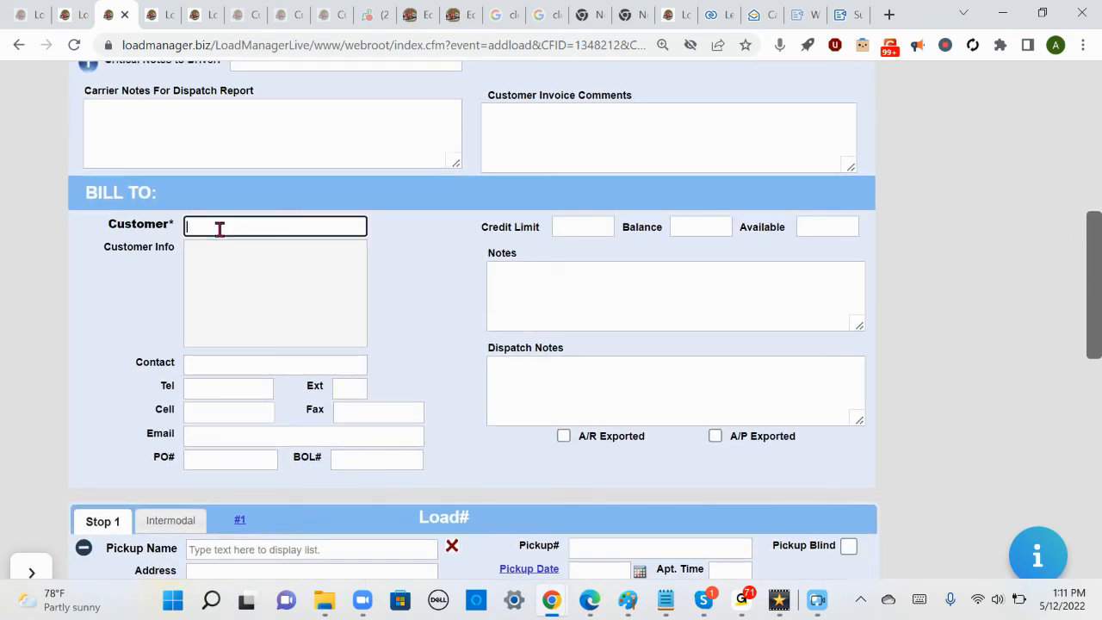
pyautogui.write('Grace')
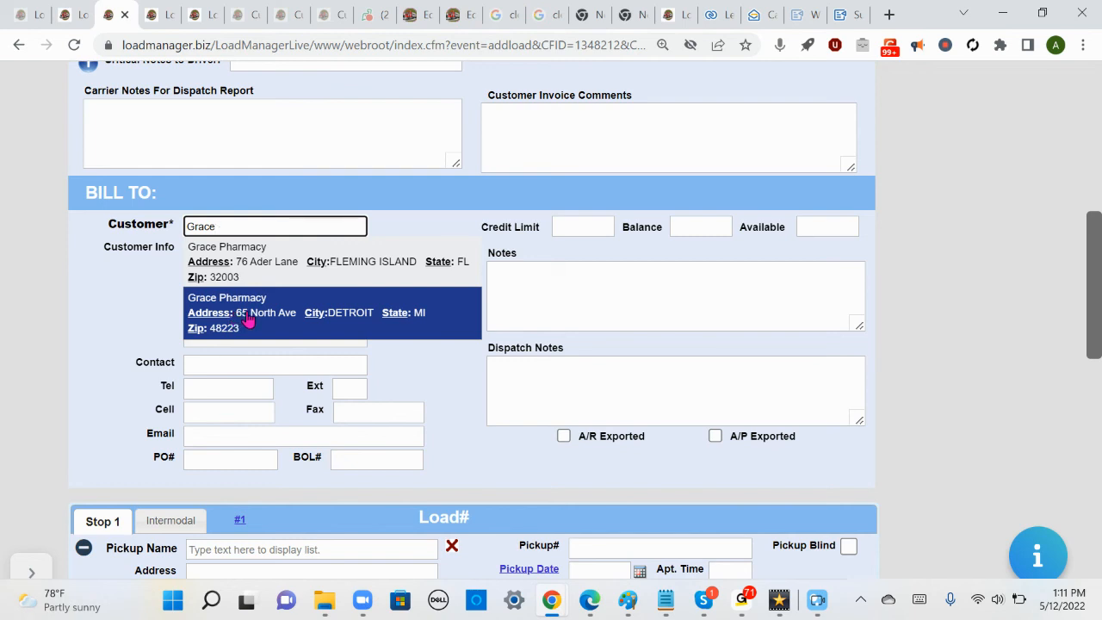
pyautogui.click(247, 319)
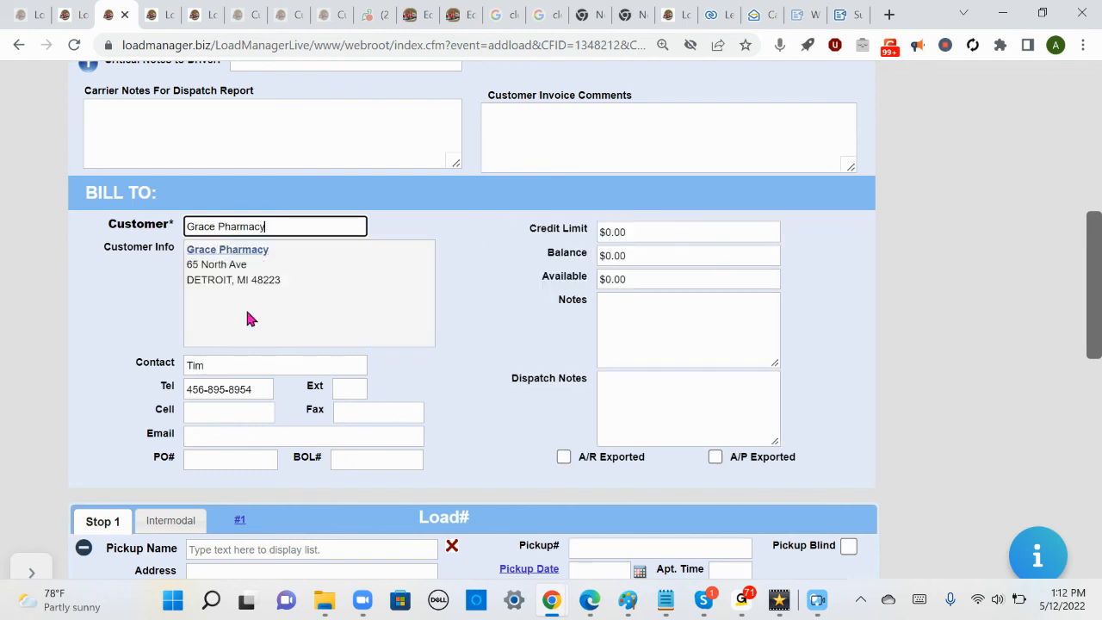
pyautogui.doubleClick(527, 315)
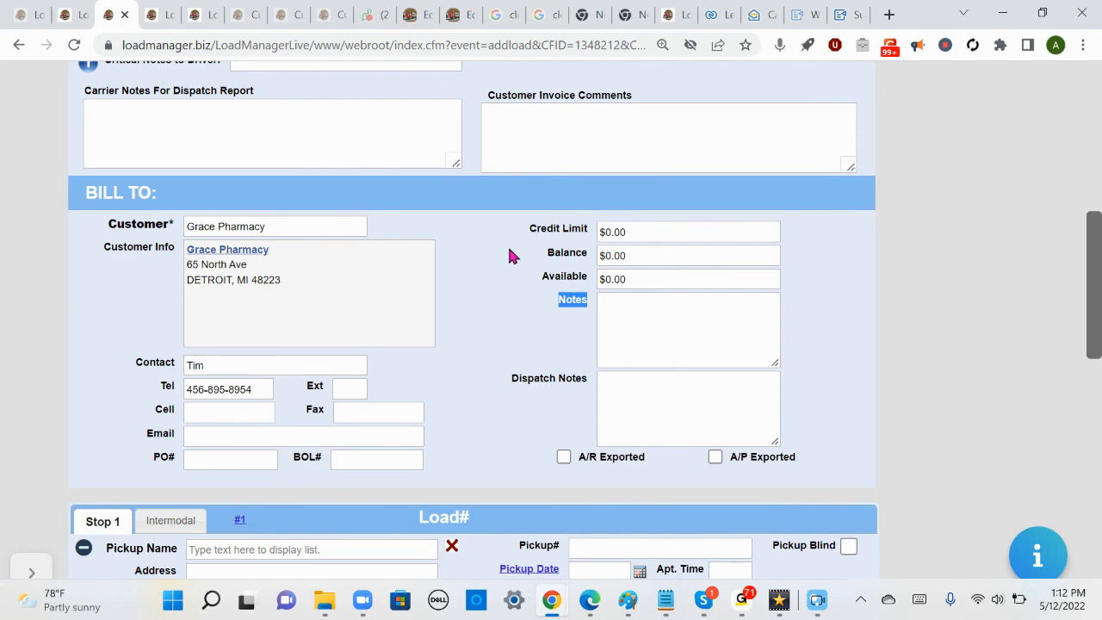
pyautogui.moveTo(1094, 258); pyautogui.dragTo(1099, 74)
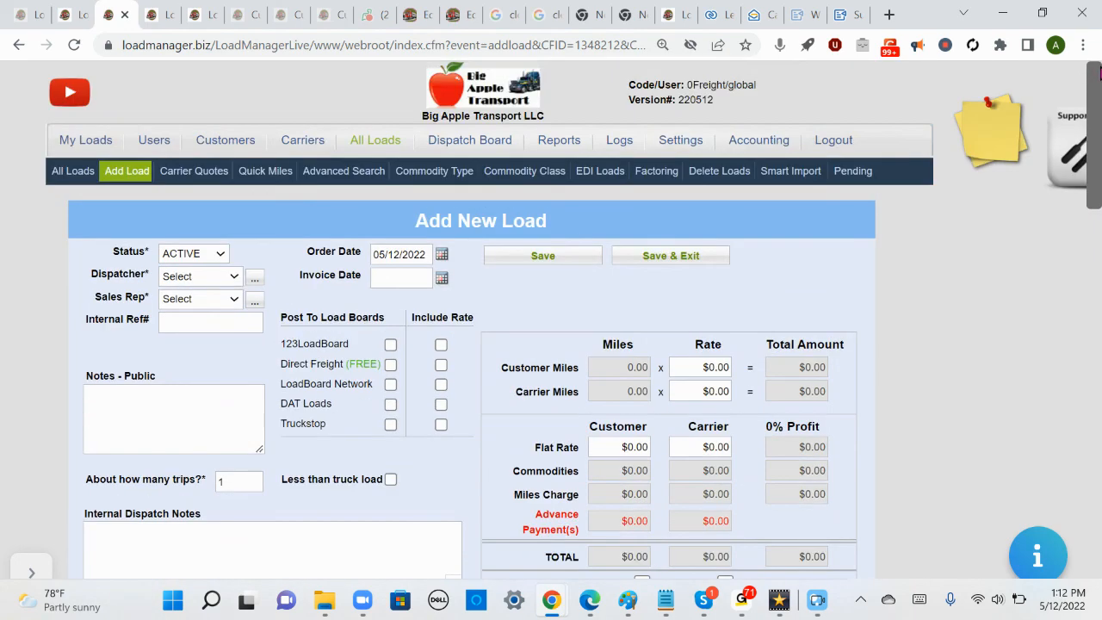
# Leave the unsaved load for the customer list and run a customer search.
pyautogui.click(222, 148)
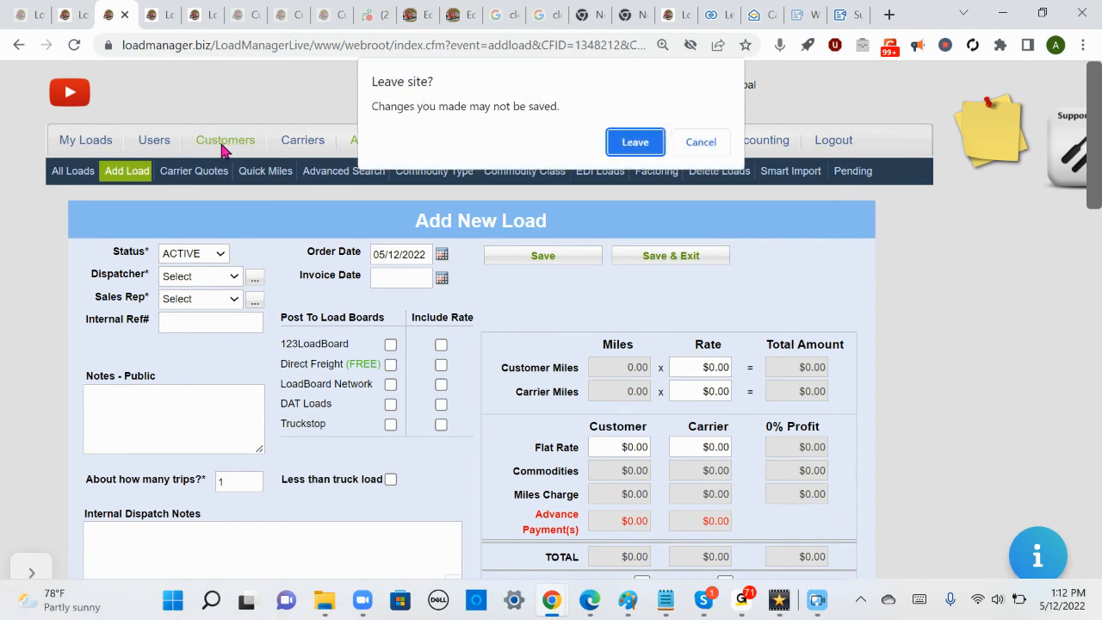
pyautogui.click(634, 144)
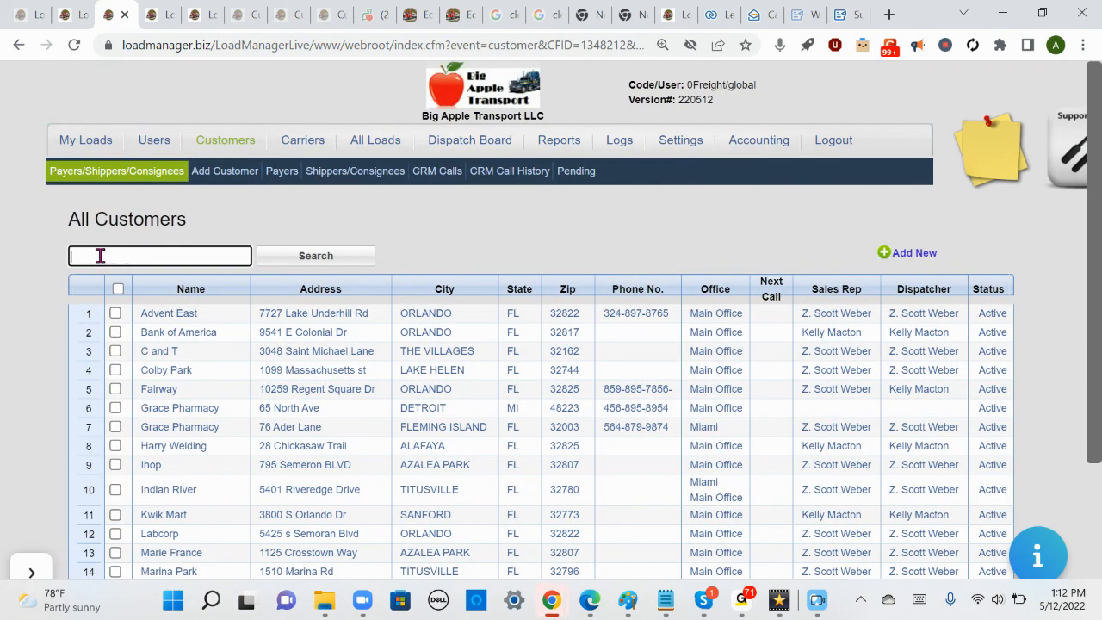
pyautogui.click(100, 256)
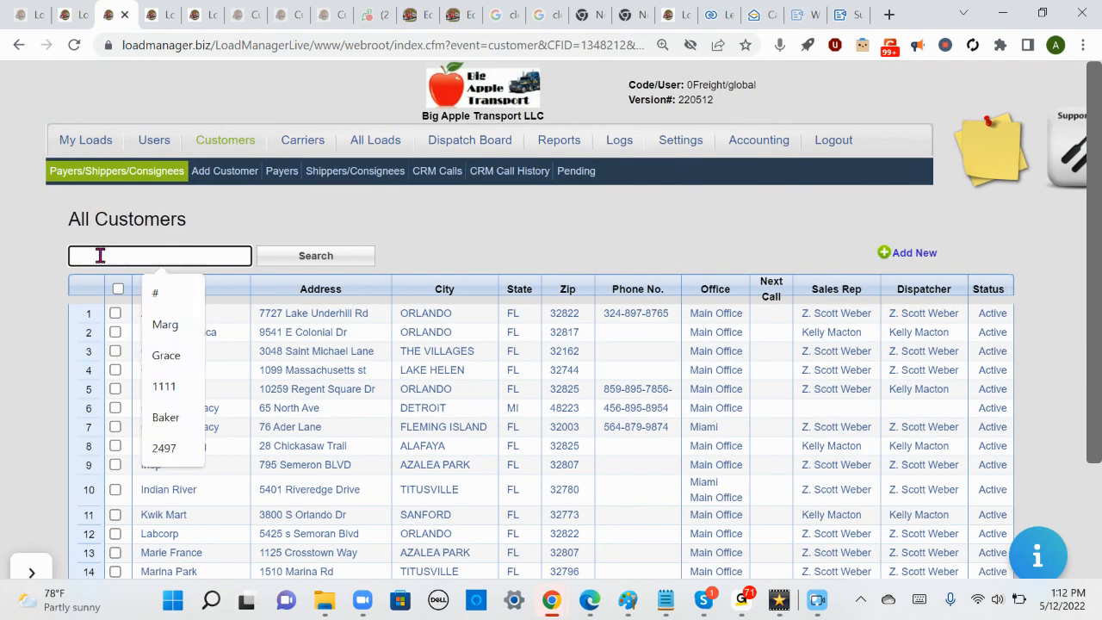
pyautogui.write('Customer')
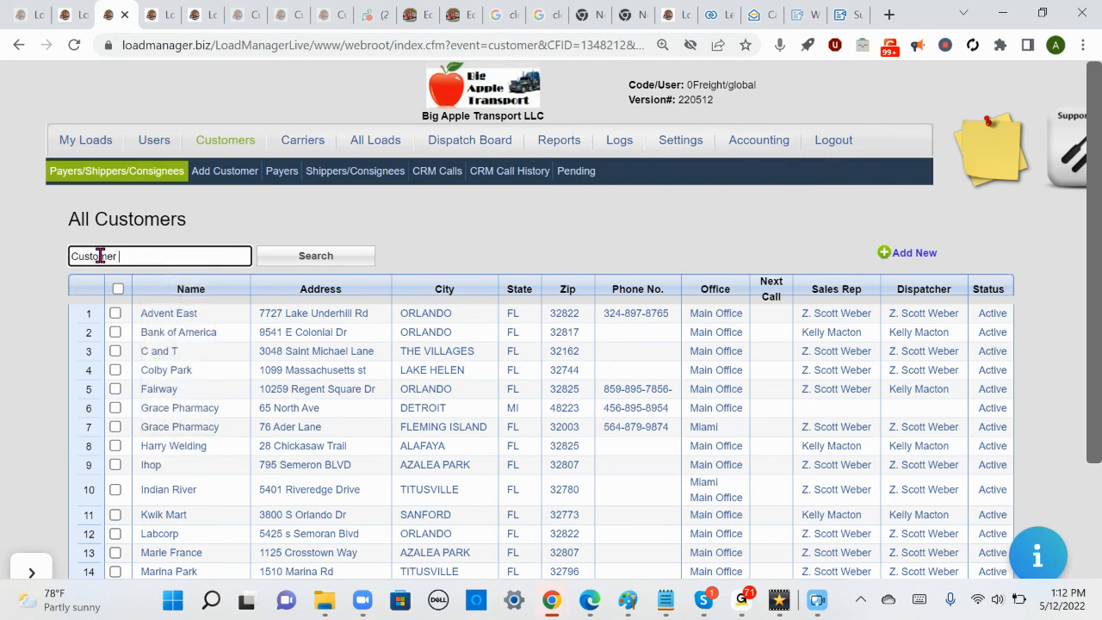
pyautogui.press('Return')
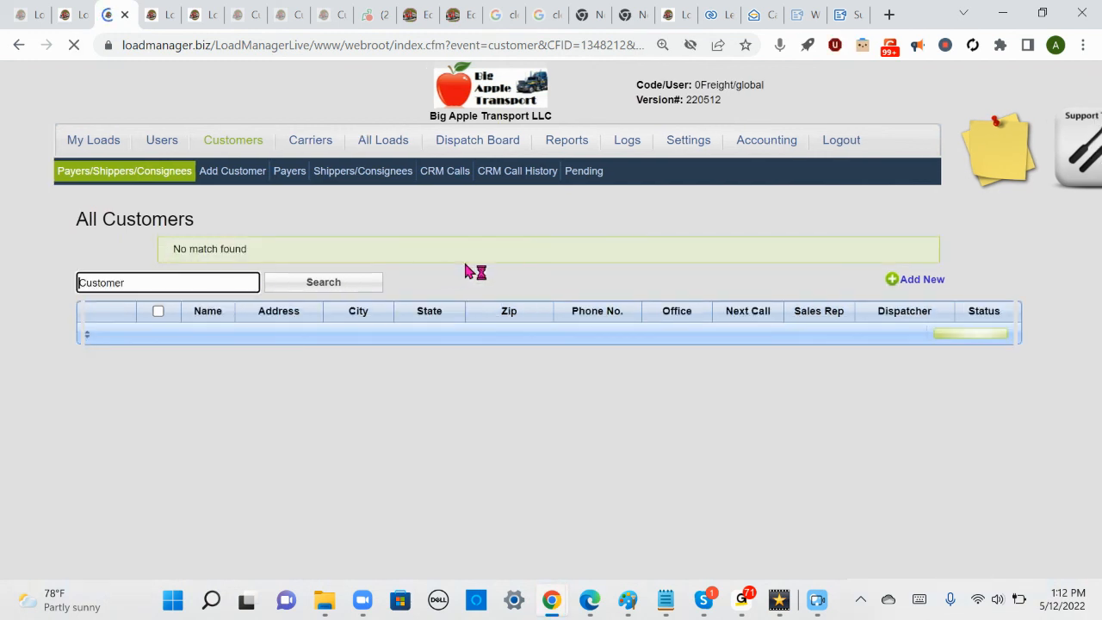
# Search customers for 'Grace' and open the Detroit Grace Pharmacy record.
pyautogui.moveTo(212, 282); pyautogui.dragTo(86, 282)
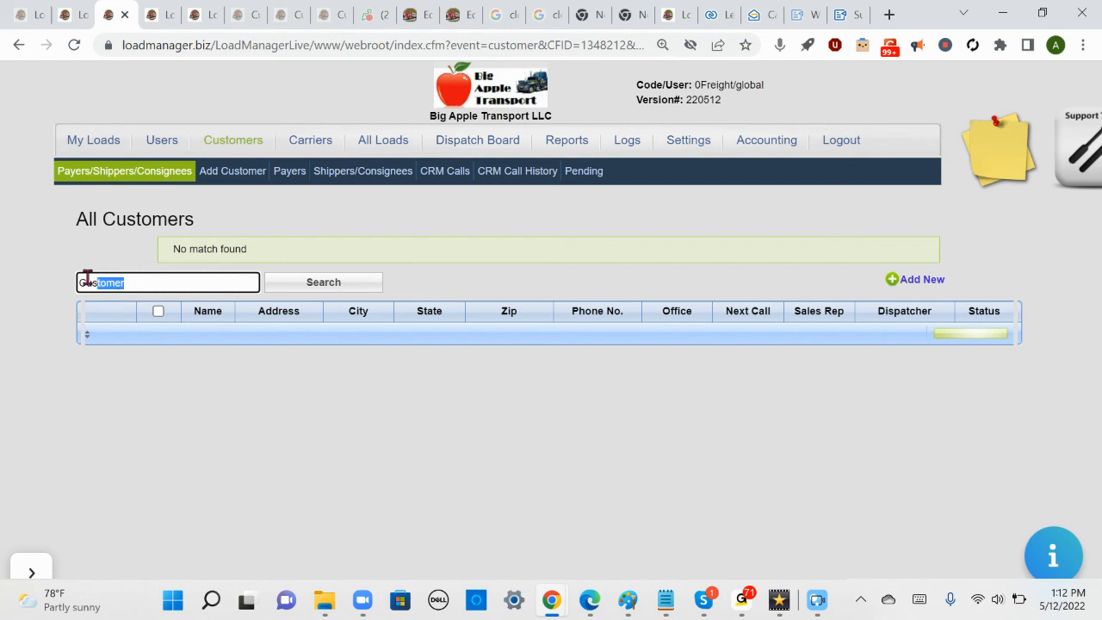
pyautogui.write('Grace')
pyautogui.press('Return')
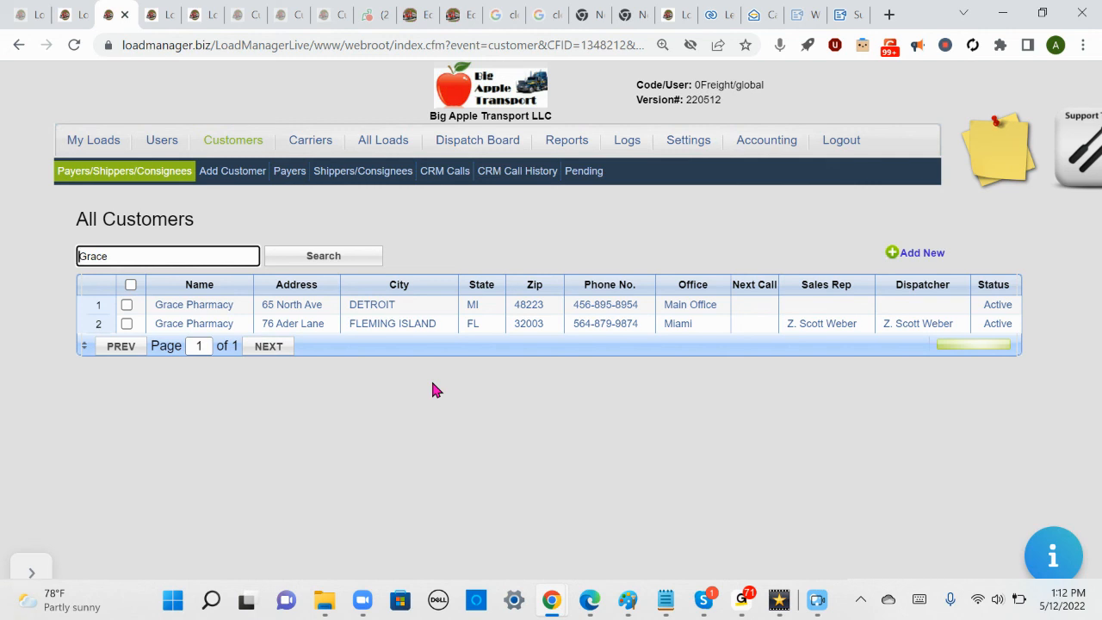
pyautogui.click(224, 306)
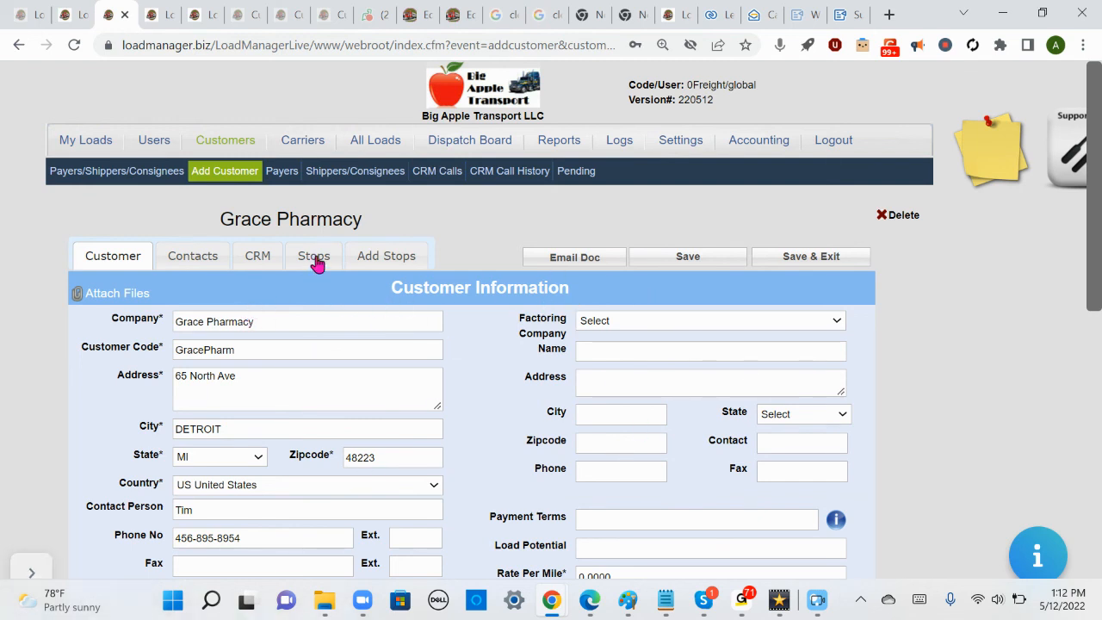
# Open the Add New Stop form for Grace Pharmacy, confirming each Leave site prompt.
pyautogui.click(358, 264)
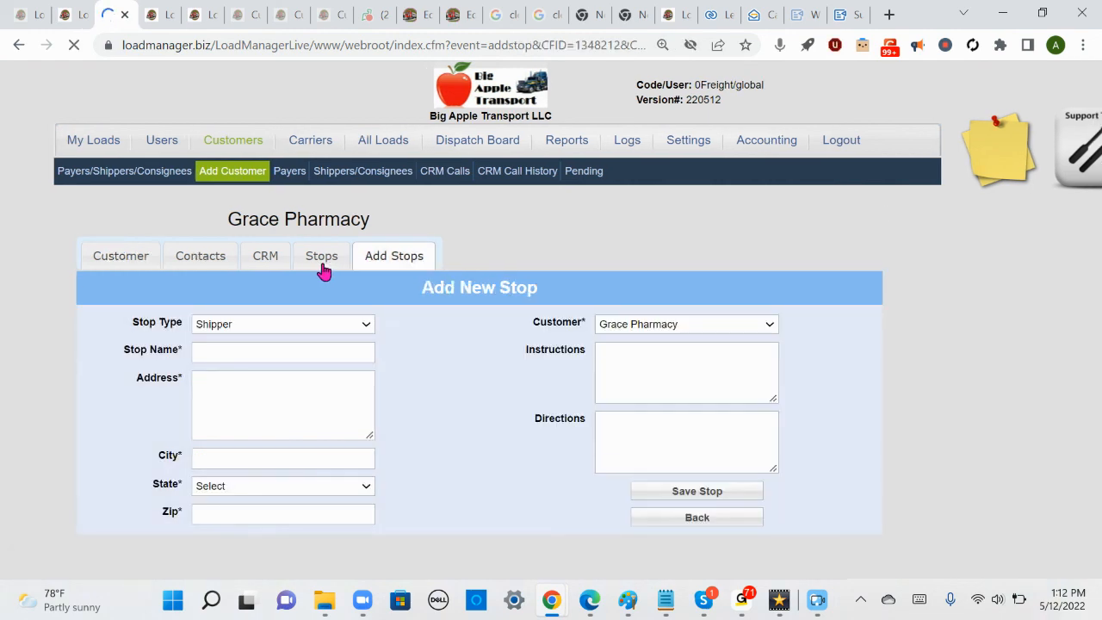
pyautogui.click(322, 269)
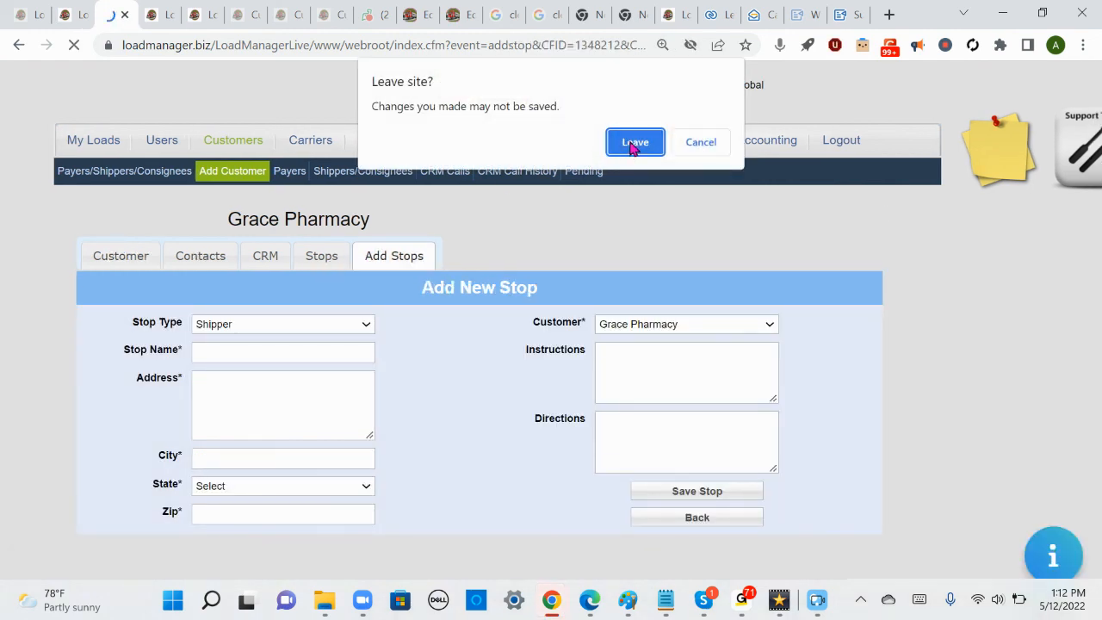
pyautogui.click(631, 144)
pyautogui.click(318, 268)
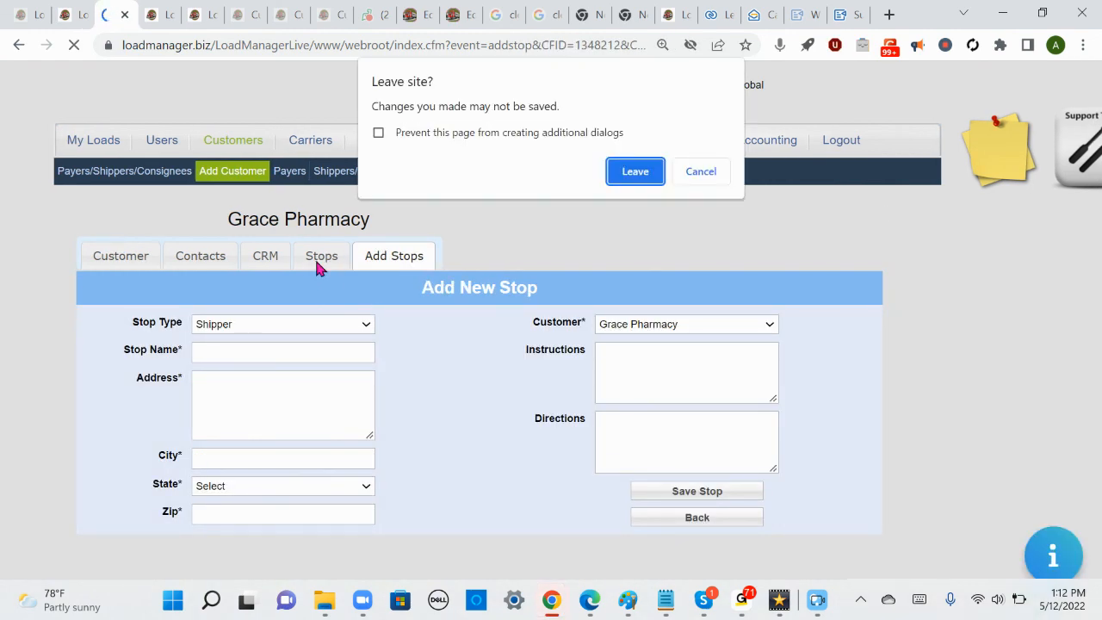
pyautogui.click(631, 176)
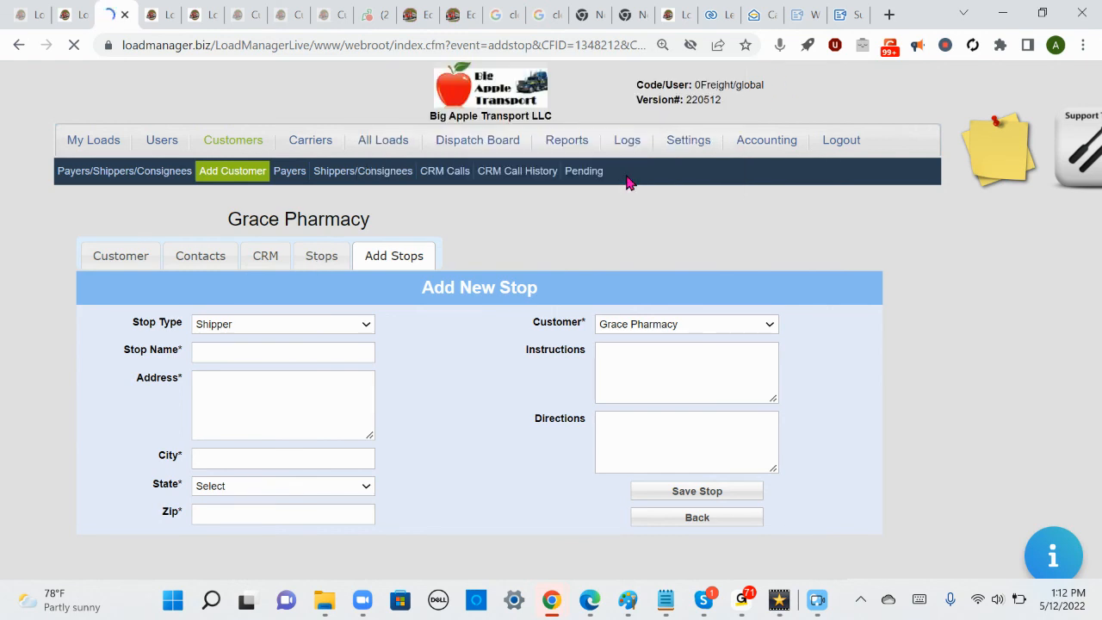